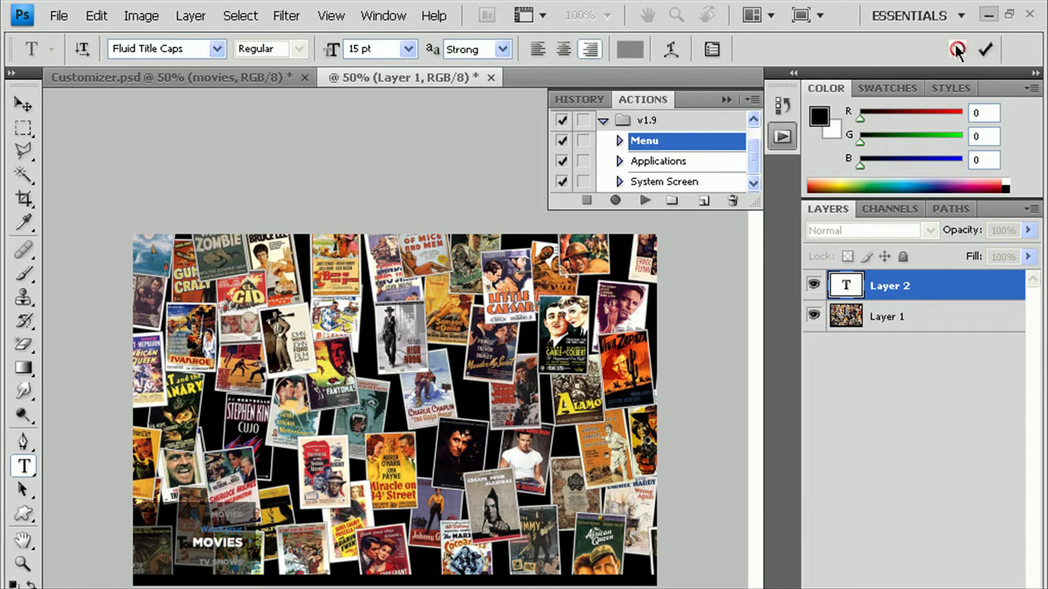
# Discard the unfinished text edit and close the flattened Layer 1 copy without saving.
pyautogui.click(956, 50)
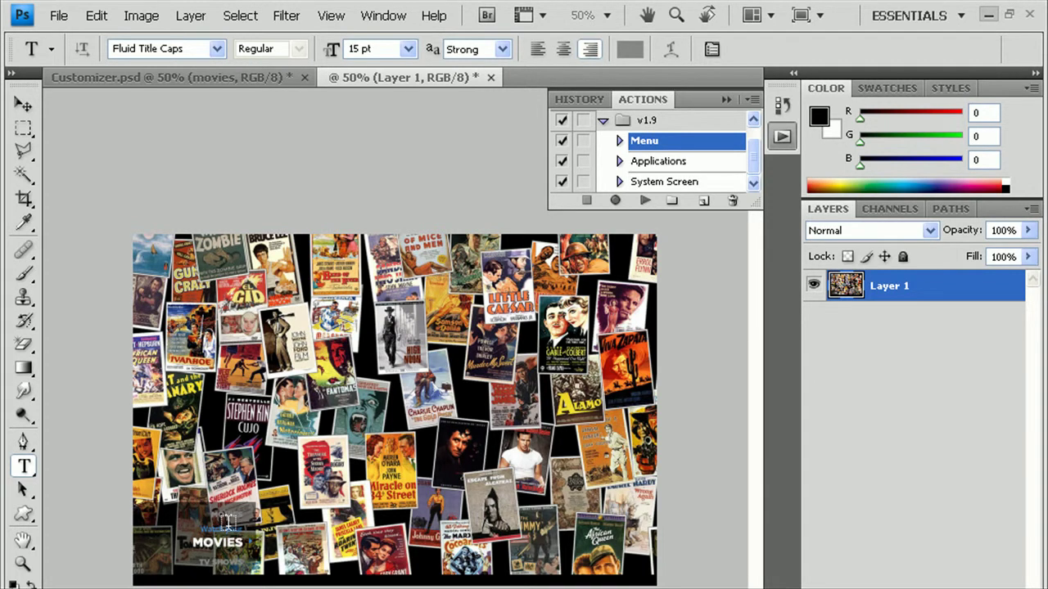
pyautogui.click(491, 77)
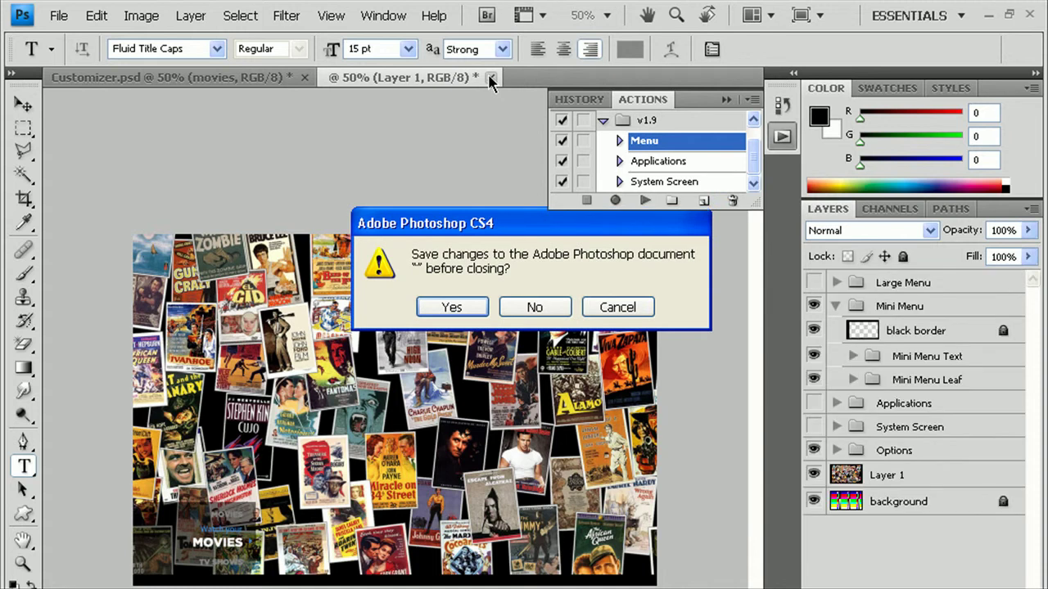
pyautogui.press('n')
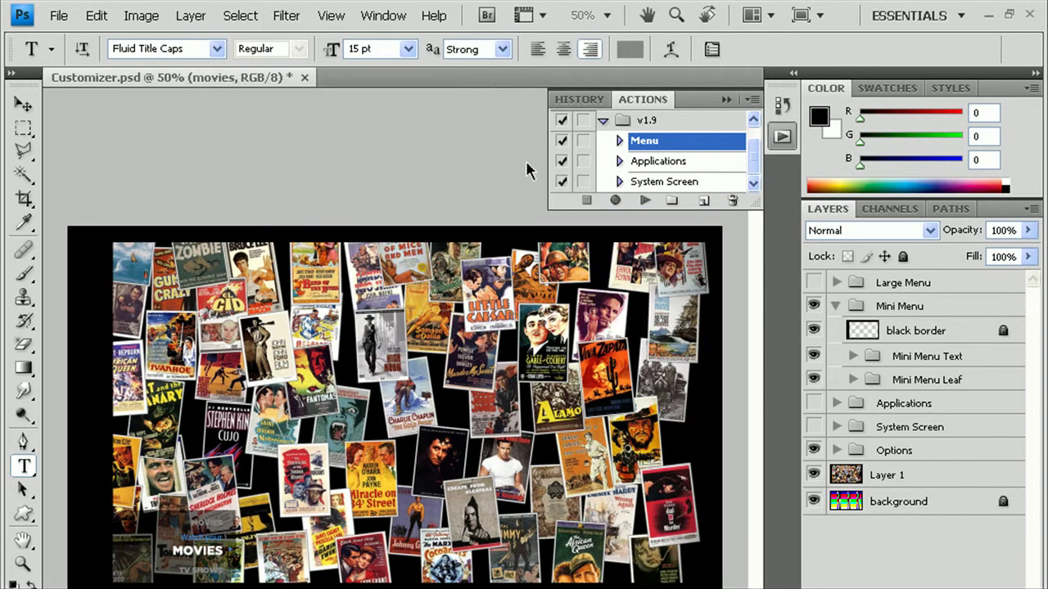
# Hide the poster collage layer and preview the Options group's rounded-corner layers.
pyautogui.click(835, 305)
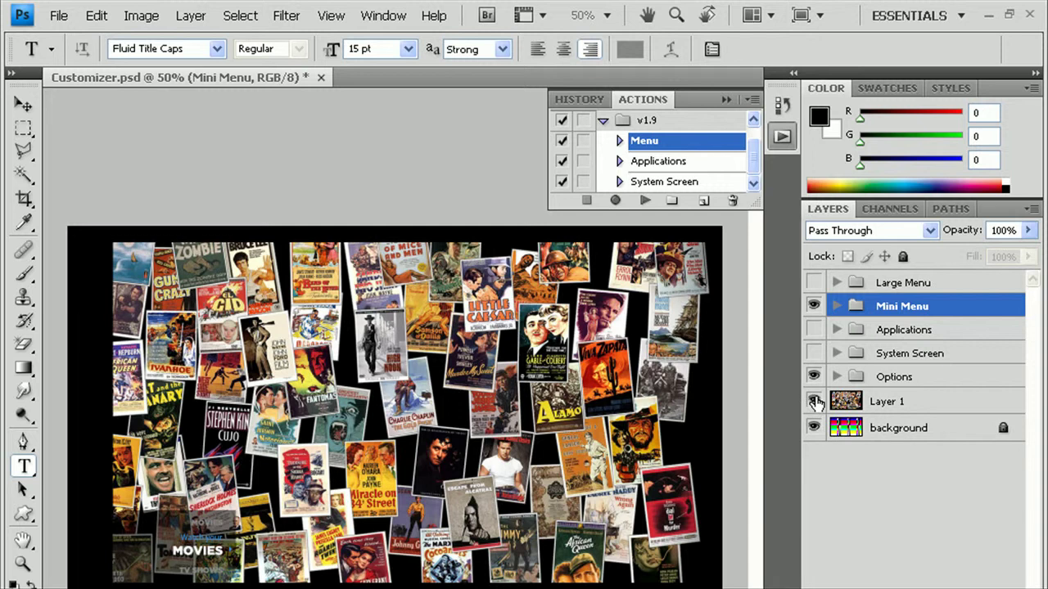
pyautogui.click(814, 401)
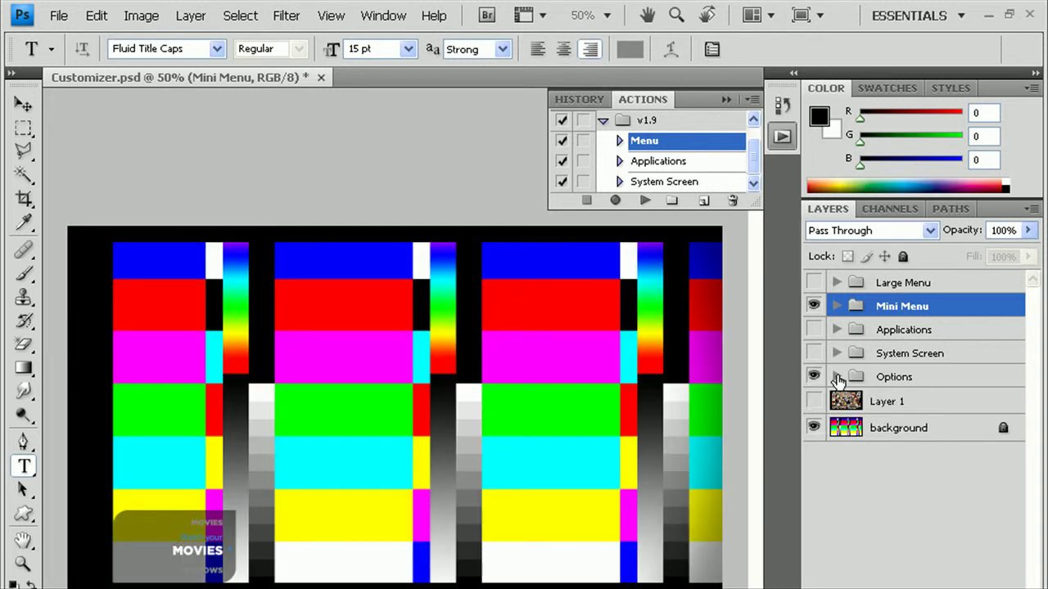
pyautogui.click(836, 376)
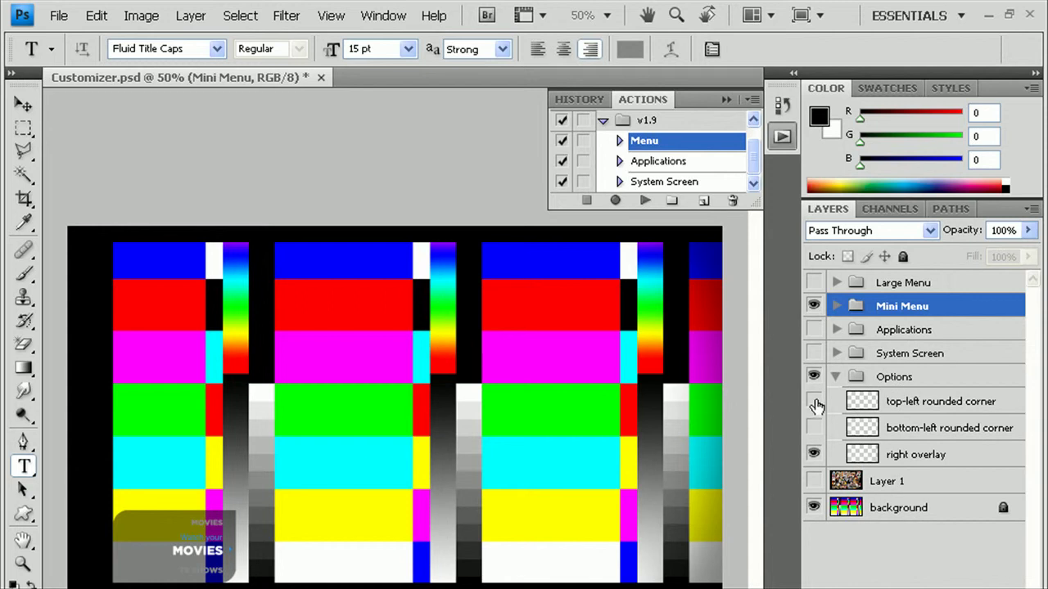
pyautogui.click(814, 401)
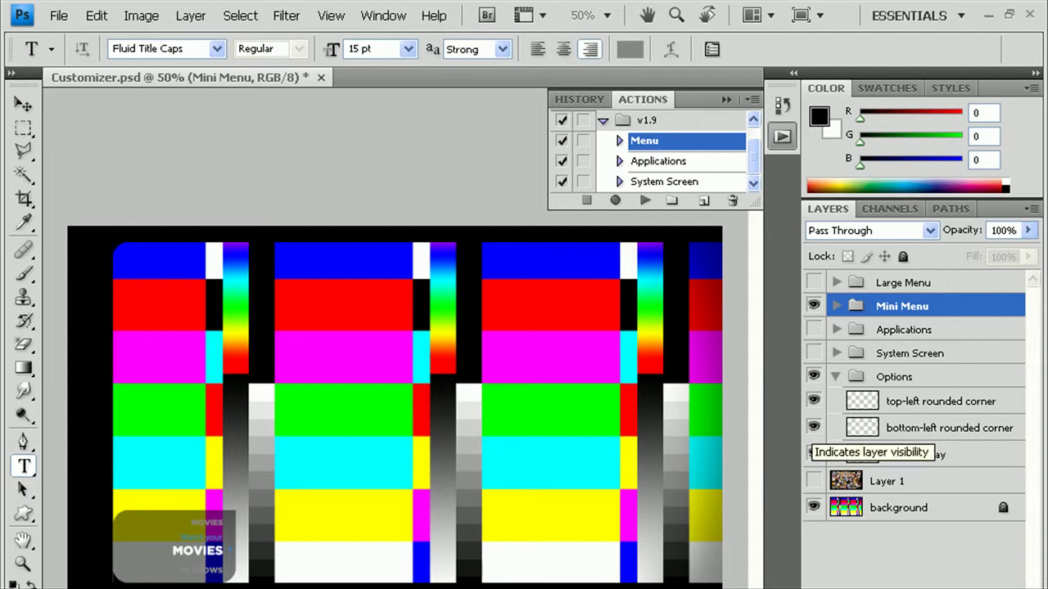
pyautogui.click(814, 428)
pyautogui.click(814, 428)
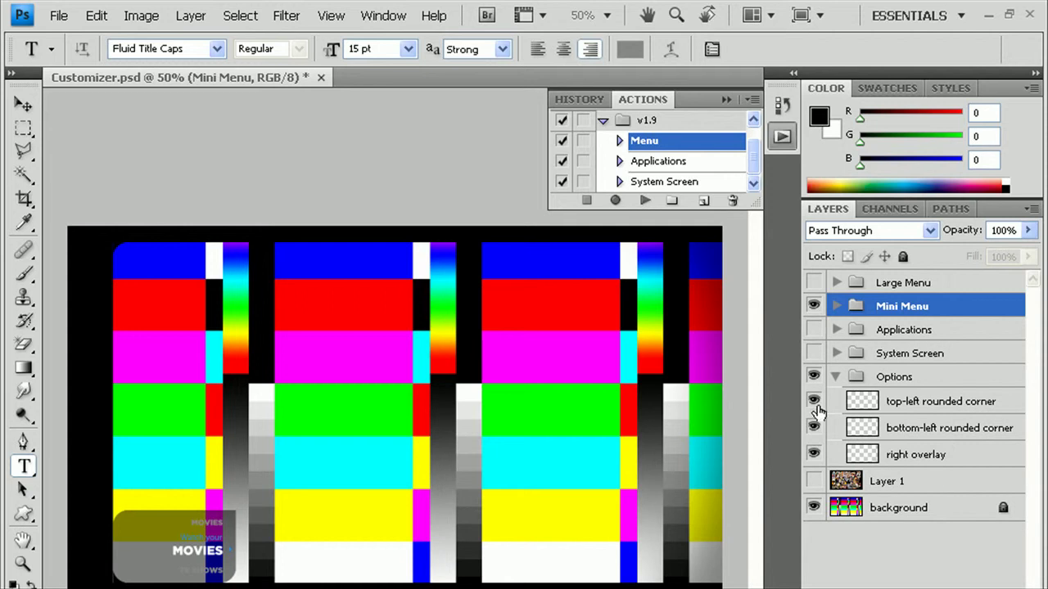
# Swap Mini Menu for Large Menu, showing the transparent blade instead of the radial one.
pyautogui.click(814, 307)
pyautogui.click(813, 283)
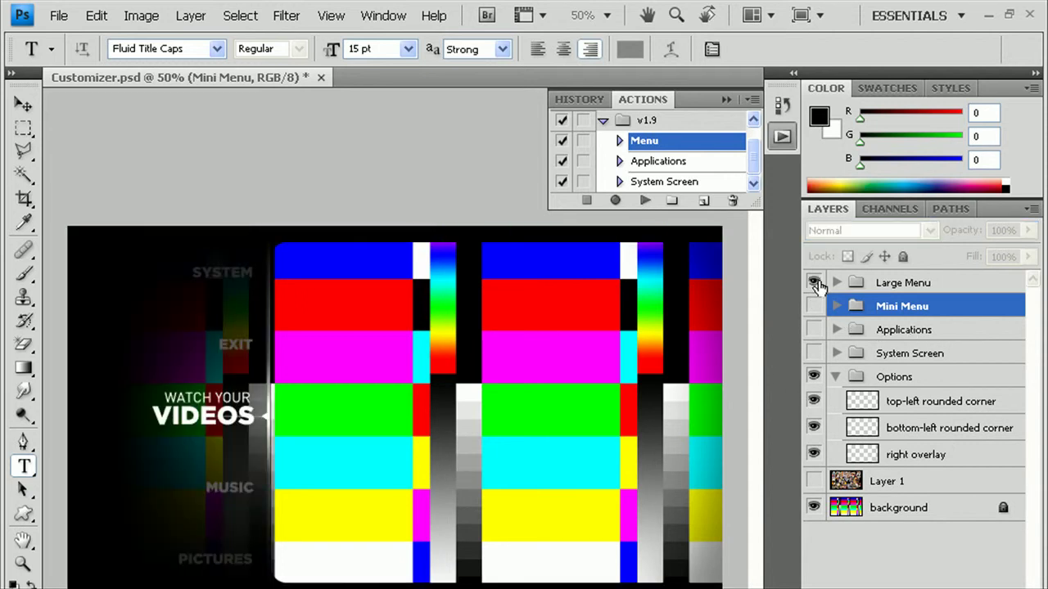
pyautogui.click(836, 282)
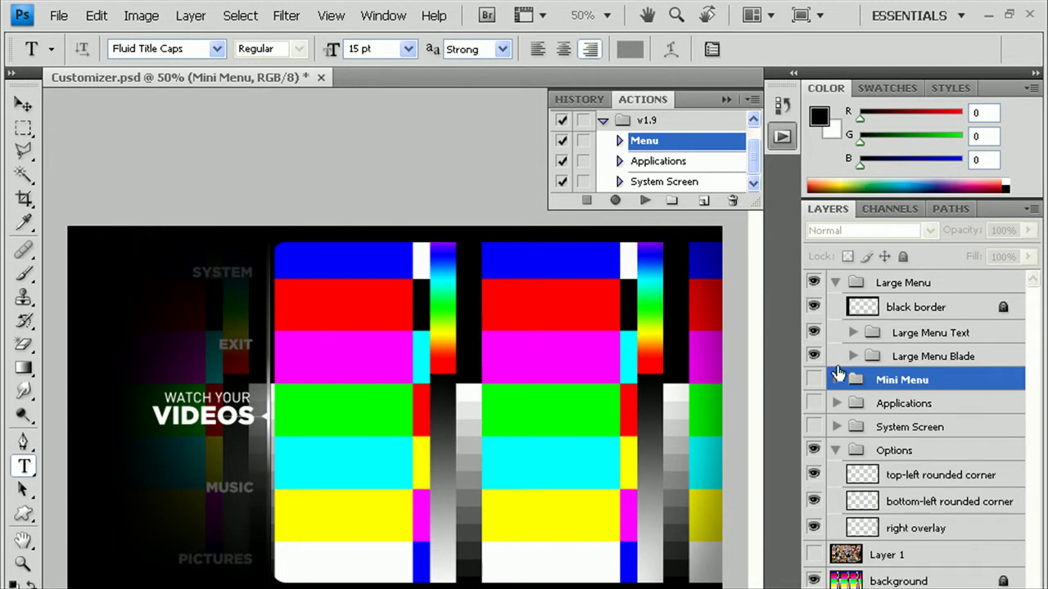
pyautogui.click(853, 356)
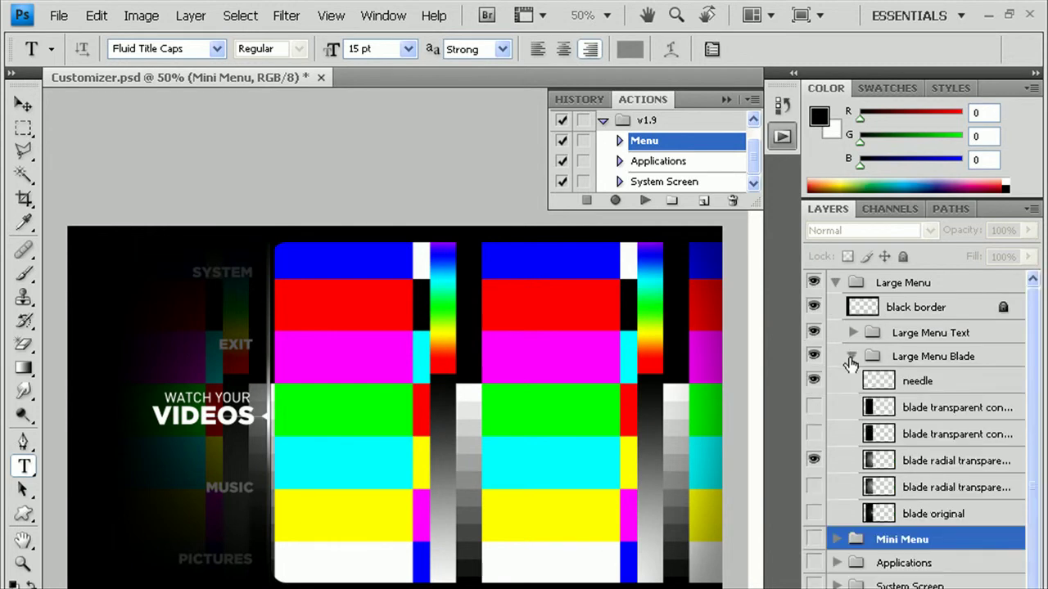
pyautogui.click(812, 407)
pyautogui.click(813, 460)
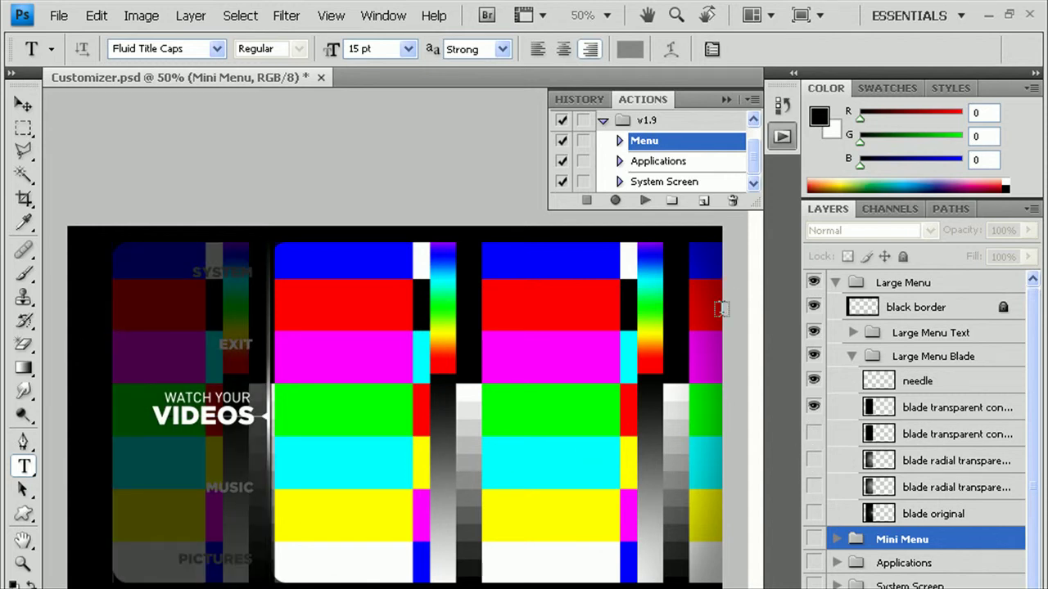
# Hide both rounded corners and compare Mini Menu before settling on the Large Menu.
pyautogui.click(813, 282)
pyautogui.click(834, 283)
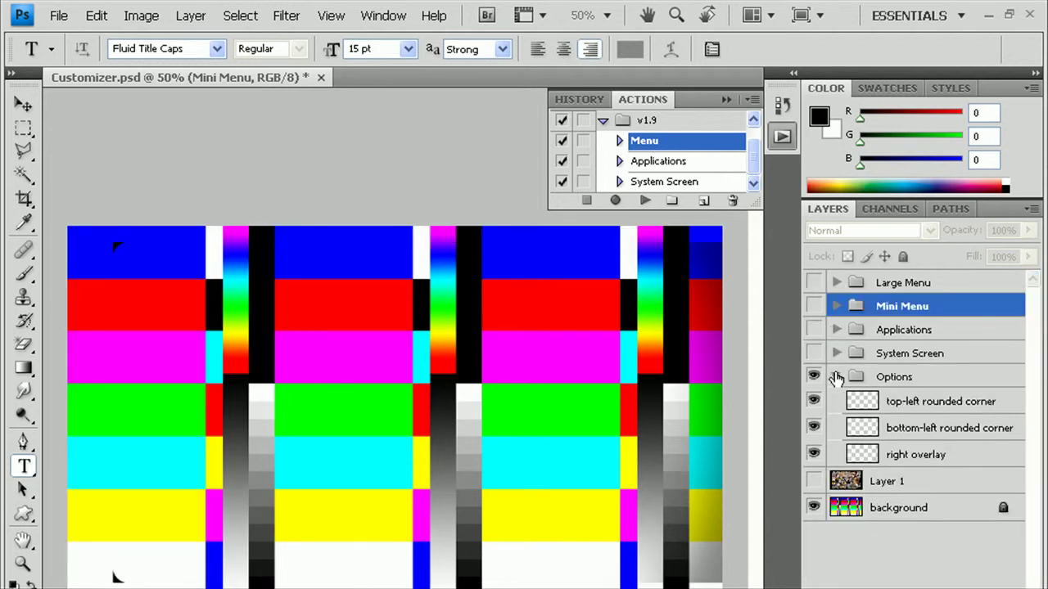
pyautogui.click(814, 400)
pyautogui.click(815, 426)
pyautogui.click(814, 305)
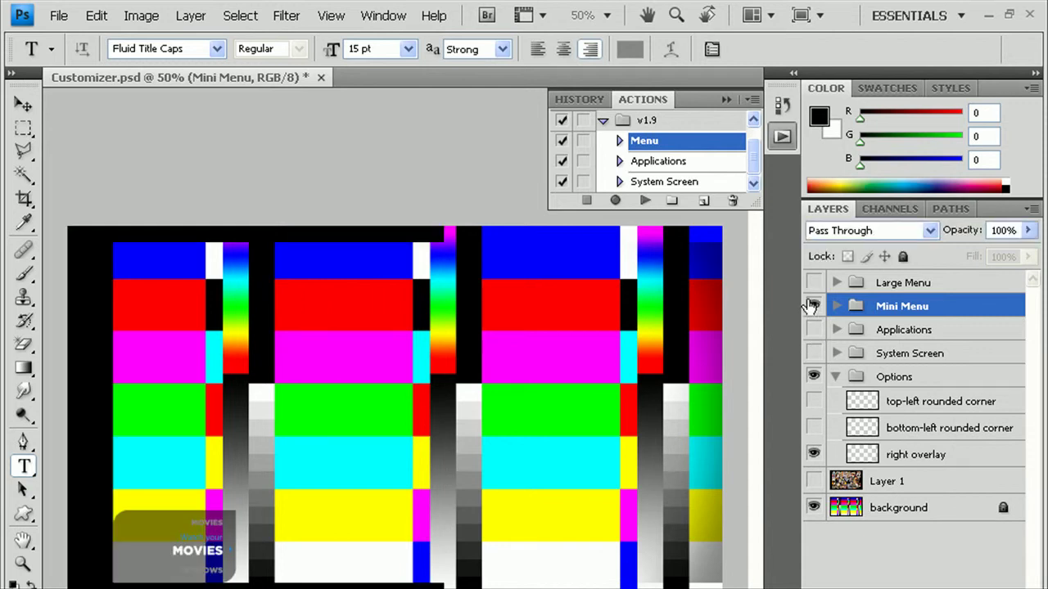
pyautogui.click(813, 305)
pyautogui.click(814, 283)
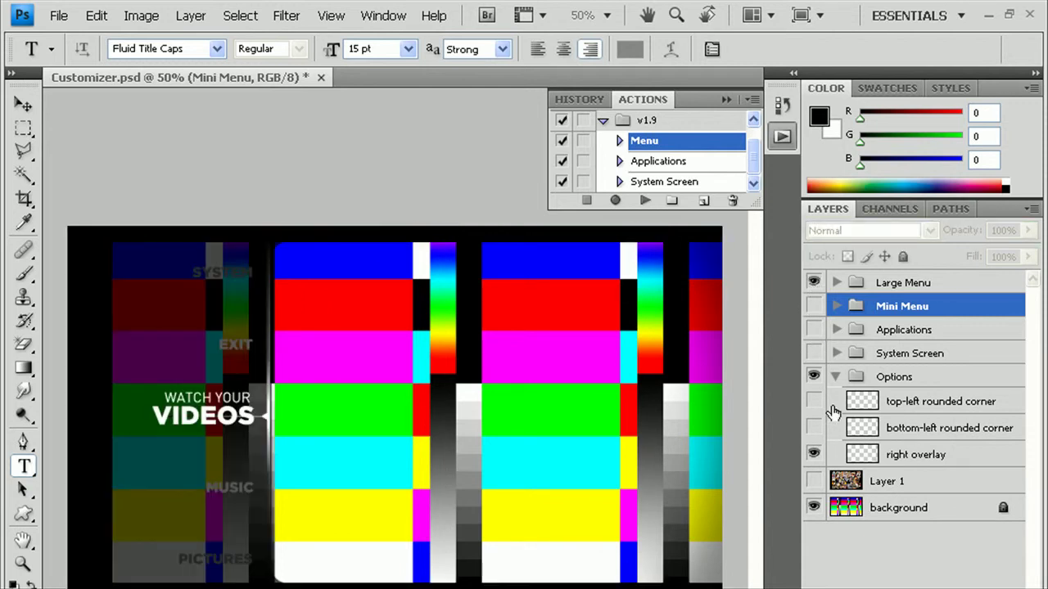
# Show the poster collage and Applications group, hide Large Menu, and edit the VIDEOS title.
pyautogui.click(834, 378)
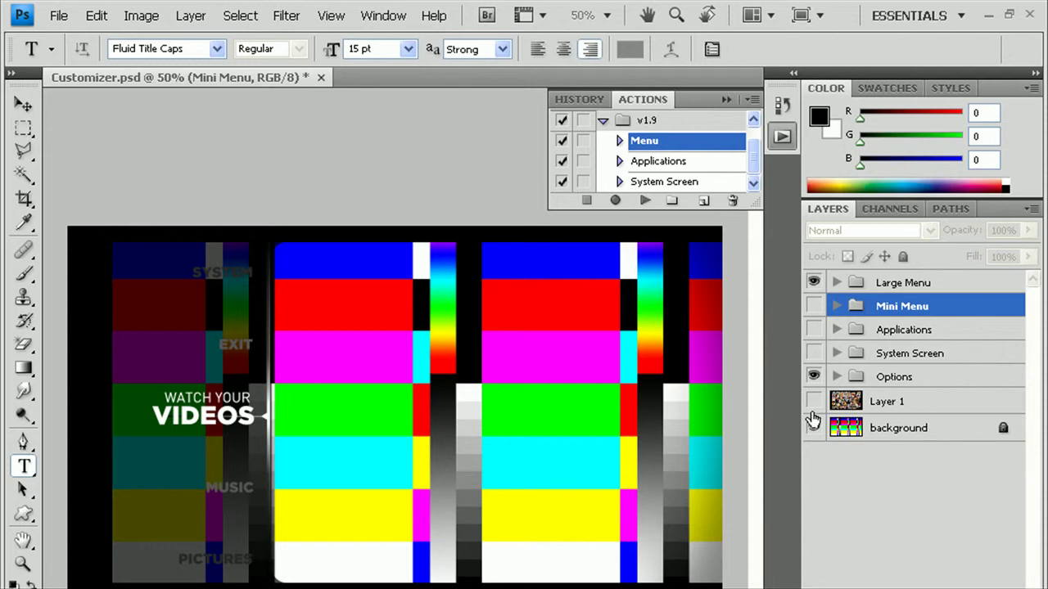
pyautogui.click(813, 401)
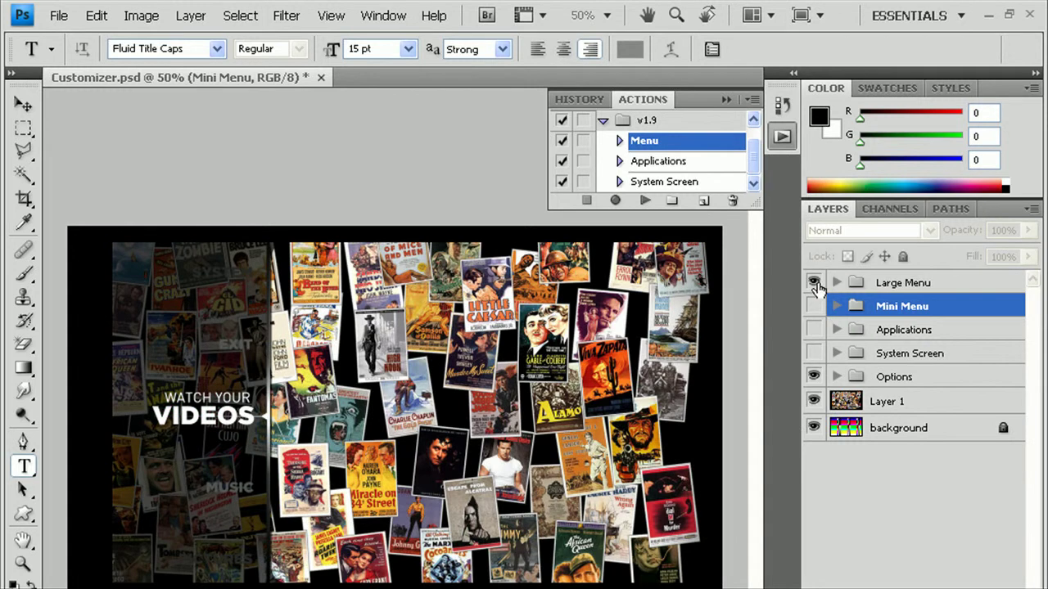
pyautogui.click(814, 282)
pyautogui.click(814, 329)
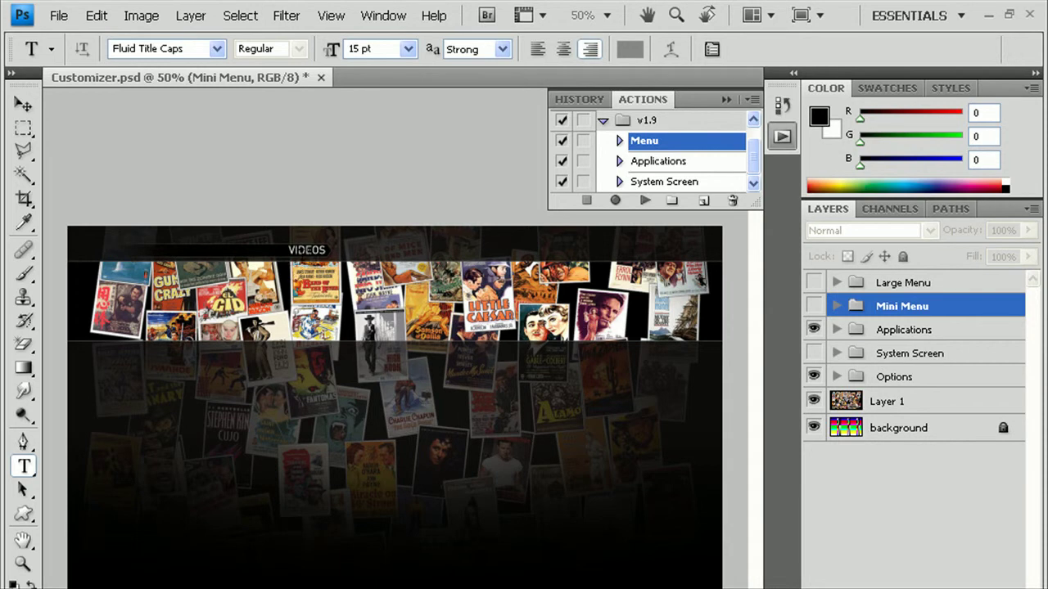
pyautogui.click(299, 255)
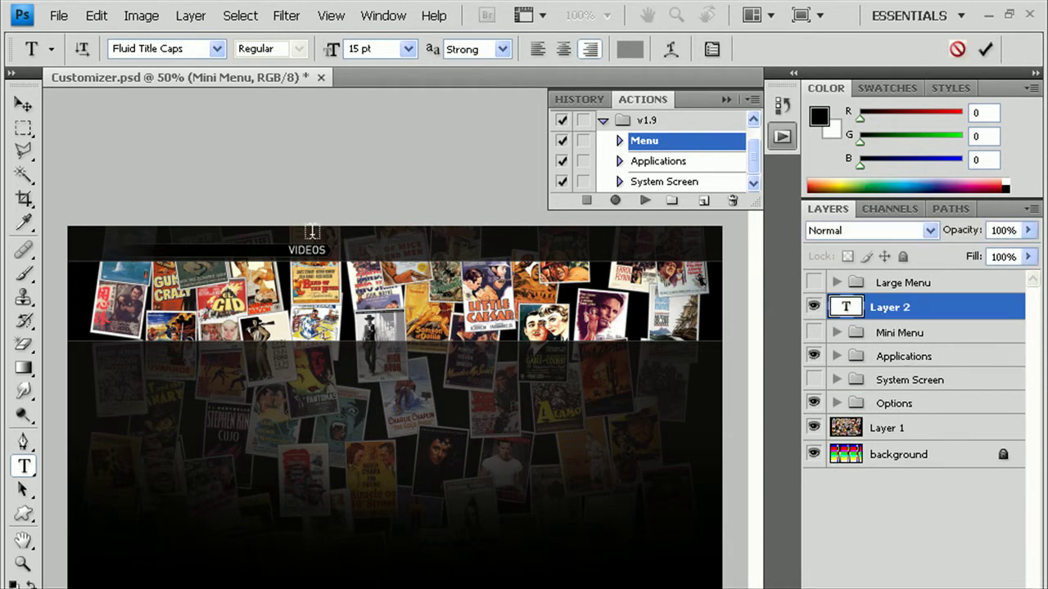
# Cancel the empty text layer, then retype the Applications title as 'videos' and commit.
pyautogui.press('Escape')
pyautogui.click(305, 251)
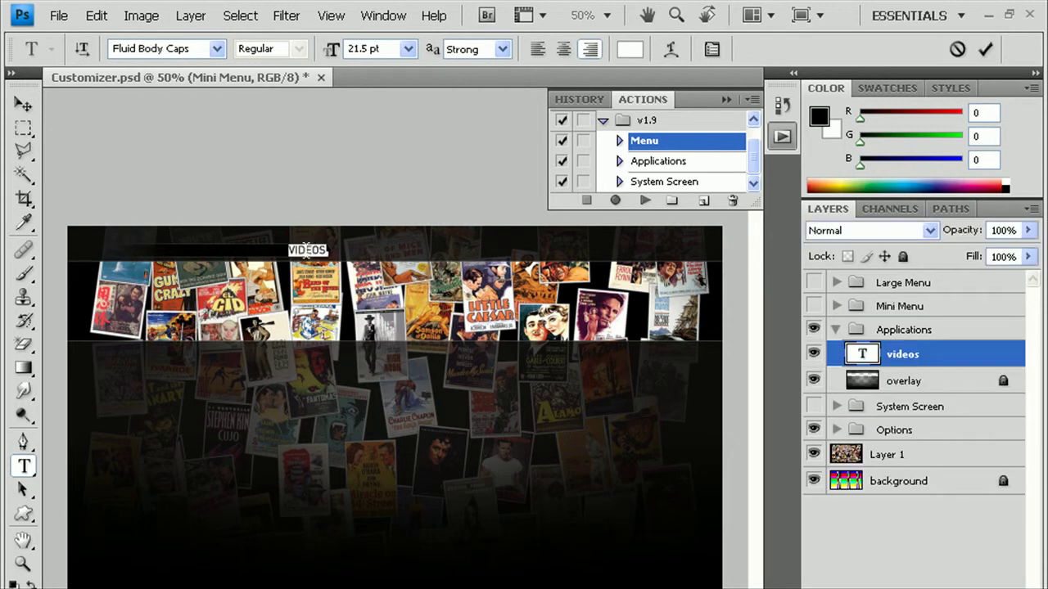
pyautogui.write('Pictures')
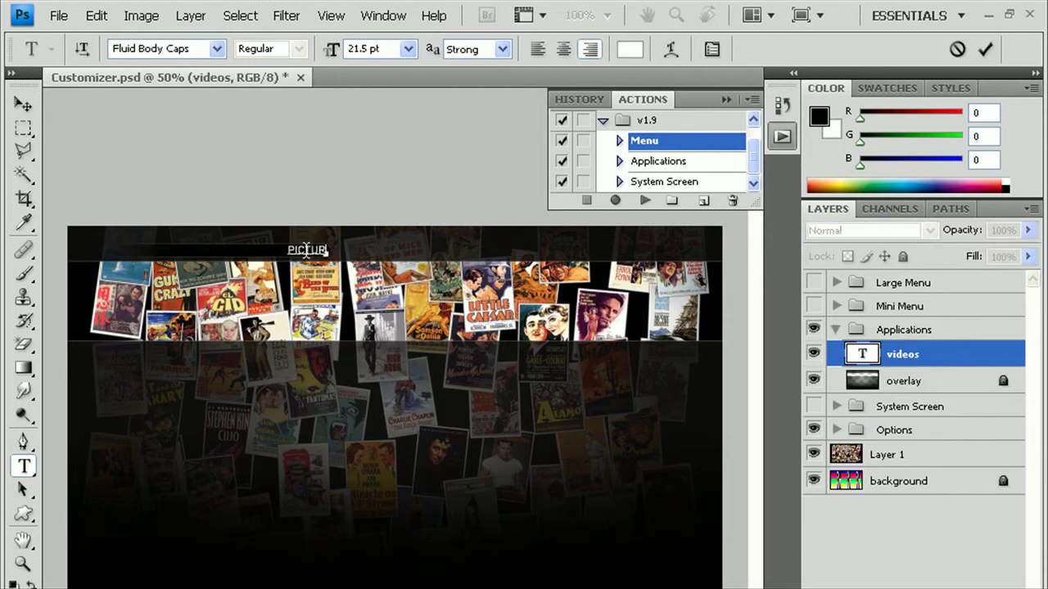
pyautogui.press('BackSpace')
pyautogui.press('BackSpace')
pyautogui.press('BackSpace')
pyautogui.press('BackSpace')
pyautogui.press('BackSpace')
pyautogui.press('BackSpace')
pyautogui.press('BackSpace')
pyautogui.press('BackSpace')
pyautogui.write('videos')
pyautogui.click(986, 49)
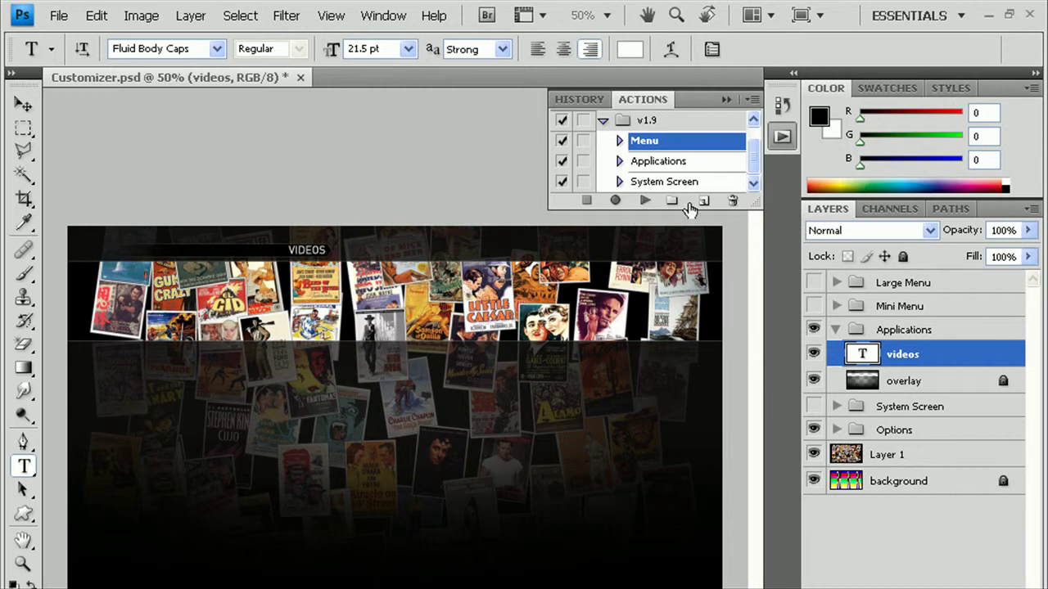
# Play the Applications action from the Actions panel.
pyautogui.click(659, 164)
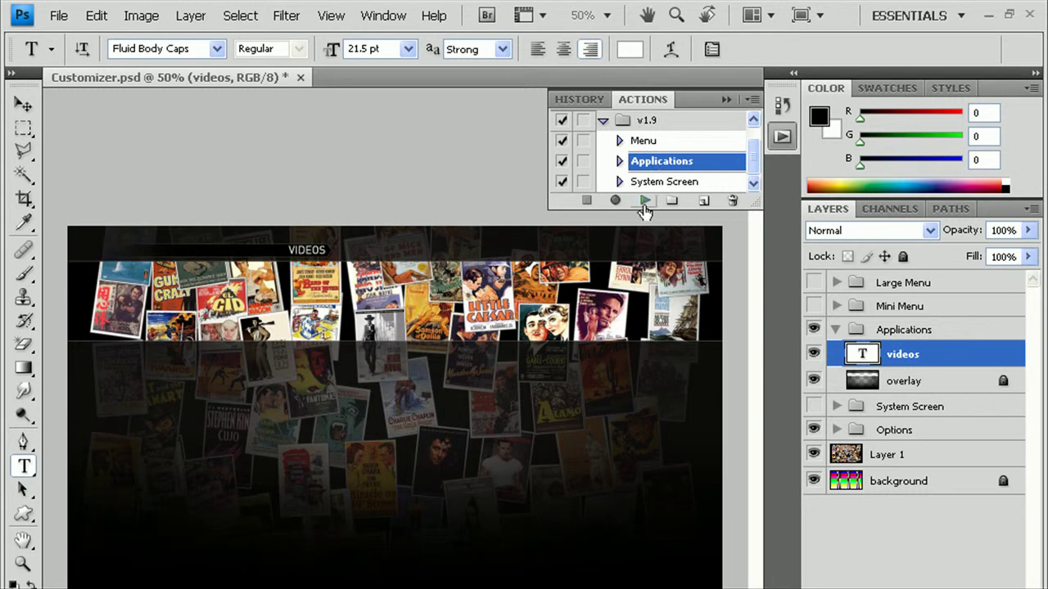
pyautogui.click(645, 201)
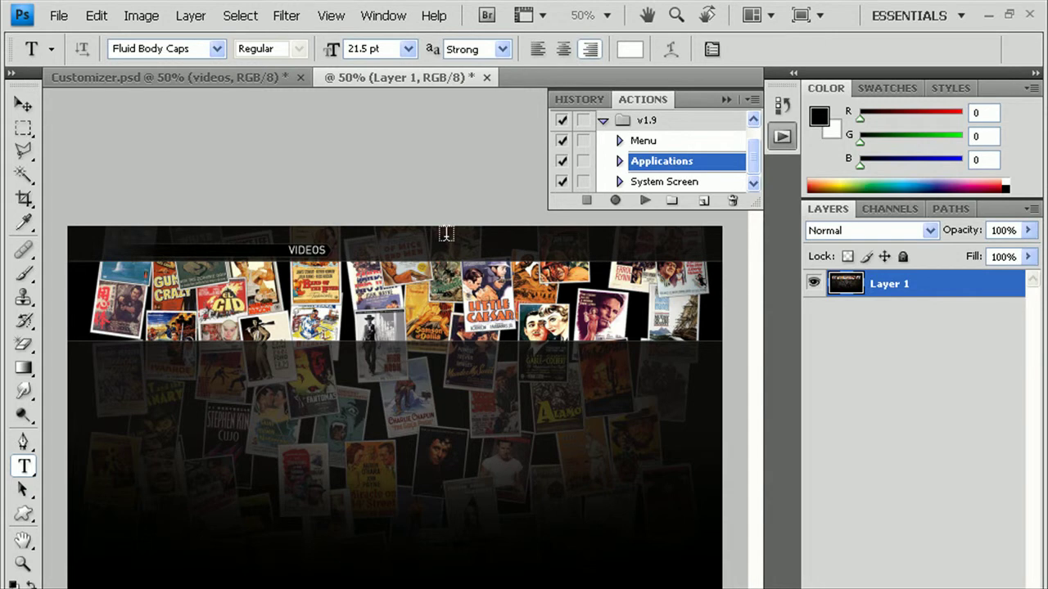
# Start a Save As of the flattened menu and name the file video.jpg.
pyautogui.click(59, 16)
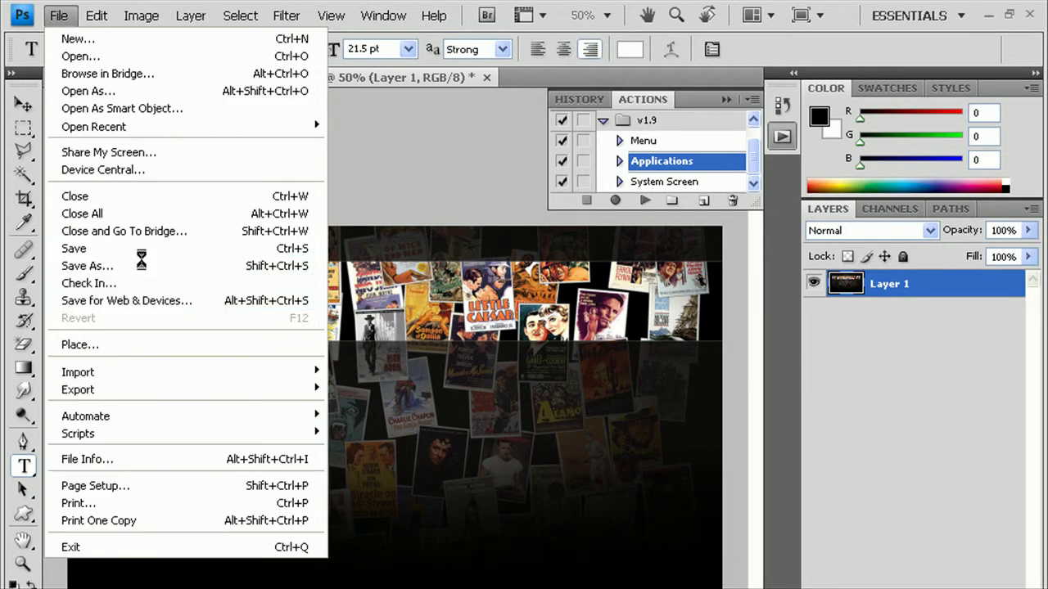
pyautogui.click(140, 265)
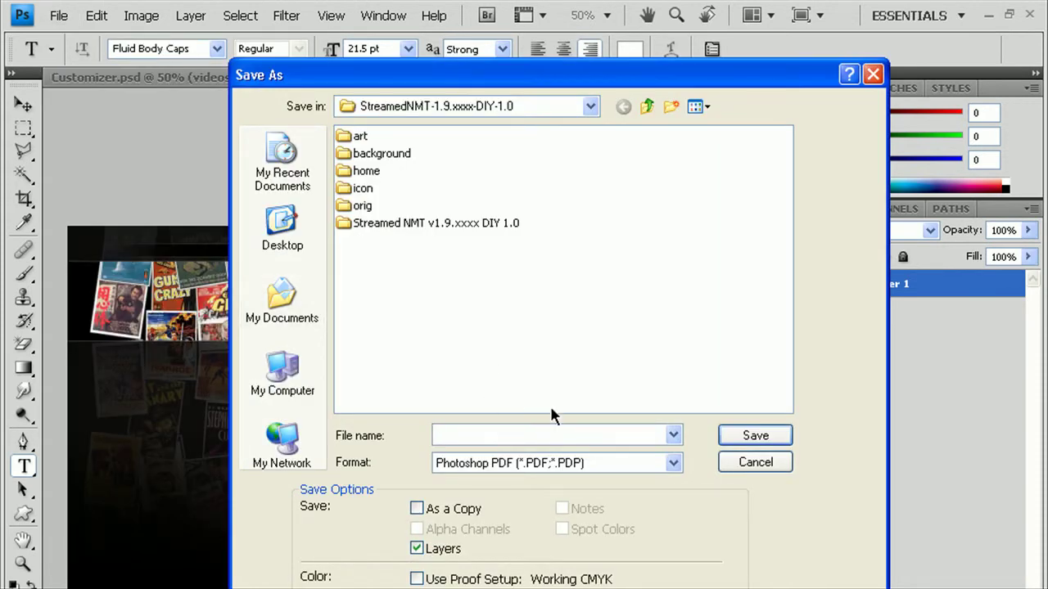
pyautogui.write('video')
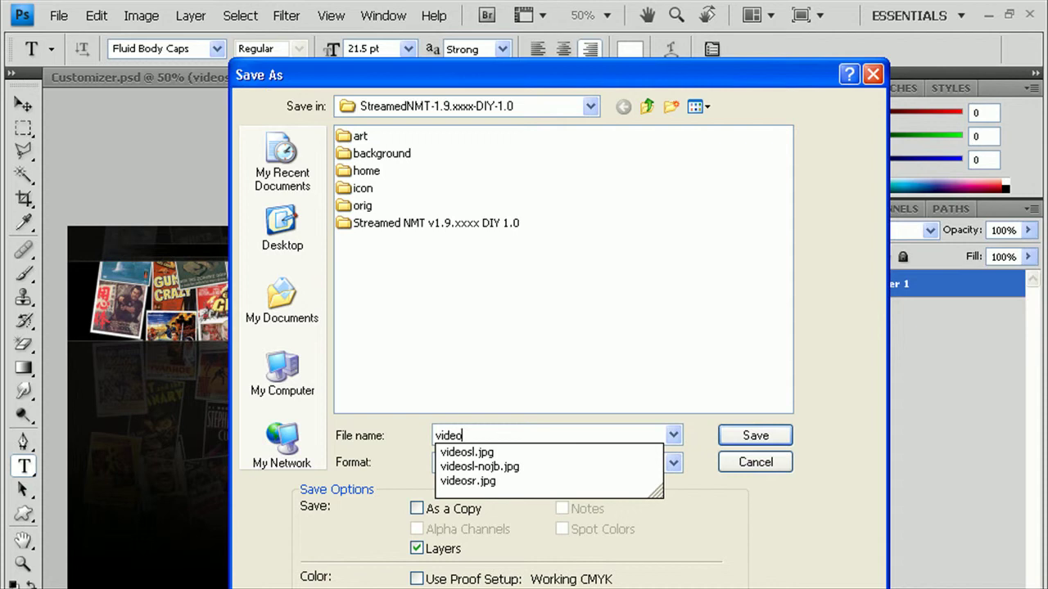
pyautogui.write('.j')
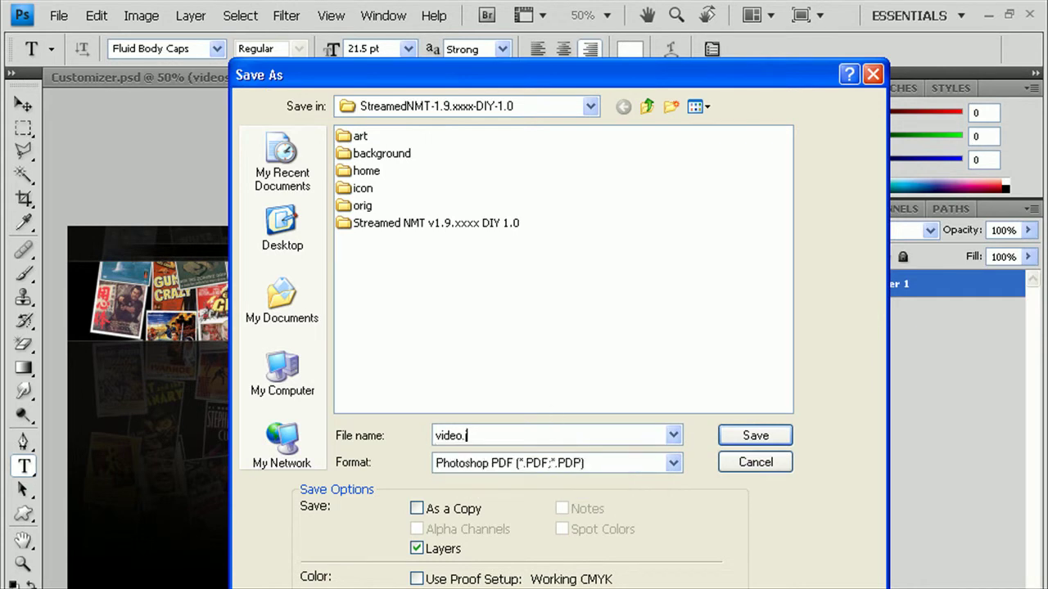
pyautogui.press('BackSpace')
pyautogui.press('BackSpace')
pyautogui.press('BackSpace')
pyautogui.press('BackSpace')
pyautogui.press('BackSpace')
pyautogui.press('BackSpace')
pyautogui.write('mus')
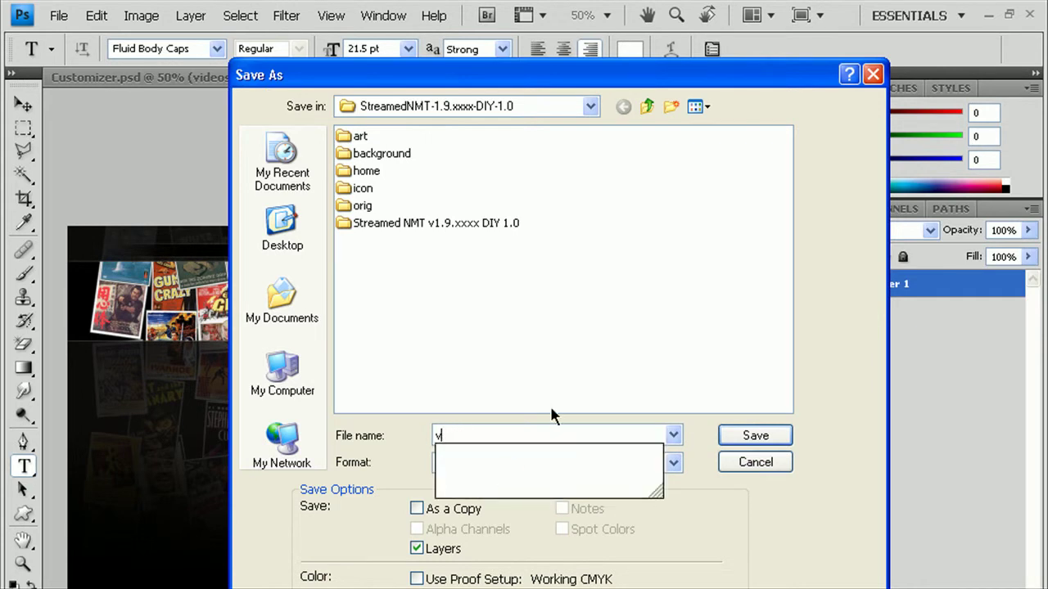
pyautogui.write('ic')
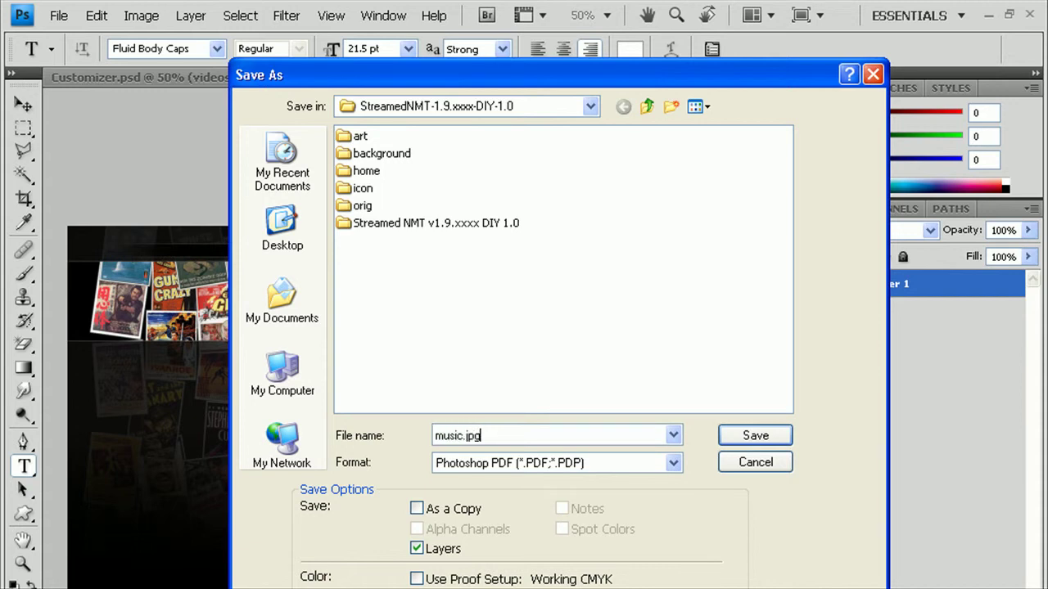
pyautogui.write('.jp')
pyautogui.press('BackSpace')
pyautogui.press('BackSpace')
pyautogui.press('BackSpace')
pyautogui.press('BackSpace')
pyautogui.press('BackSpace')
pyautogui.press('BackSpace')
pyautogui.press('BackSpace')
pyautogui.press('BackSpace')
pyautogui.write('m')
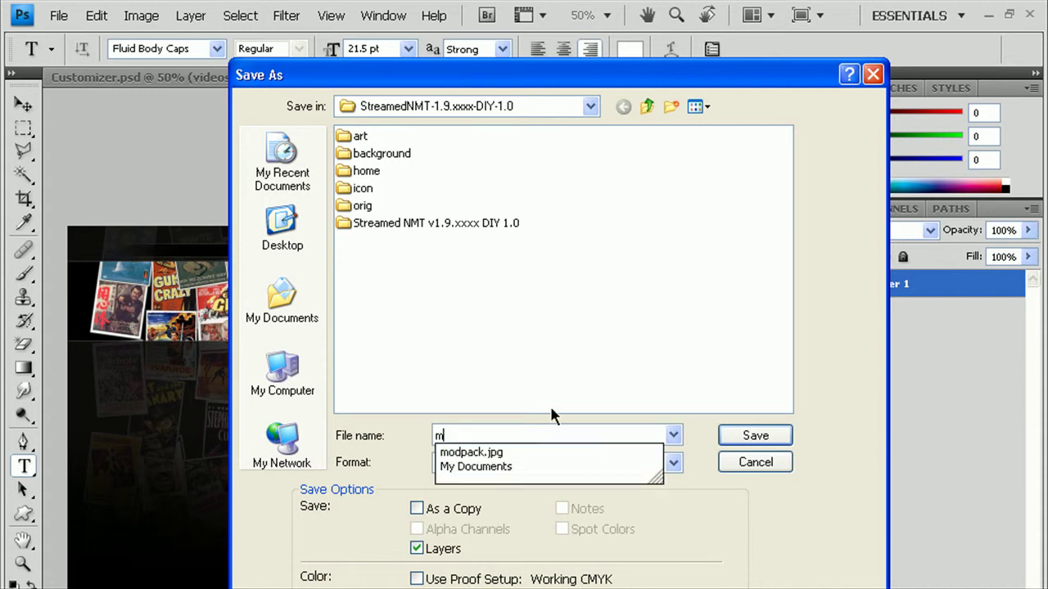
pyautogui.press('BackSpace')
pyautogui.write('photo.jpg')
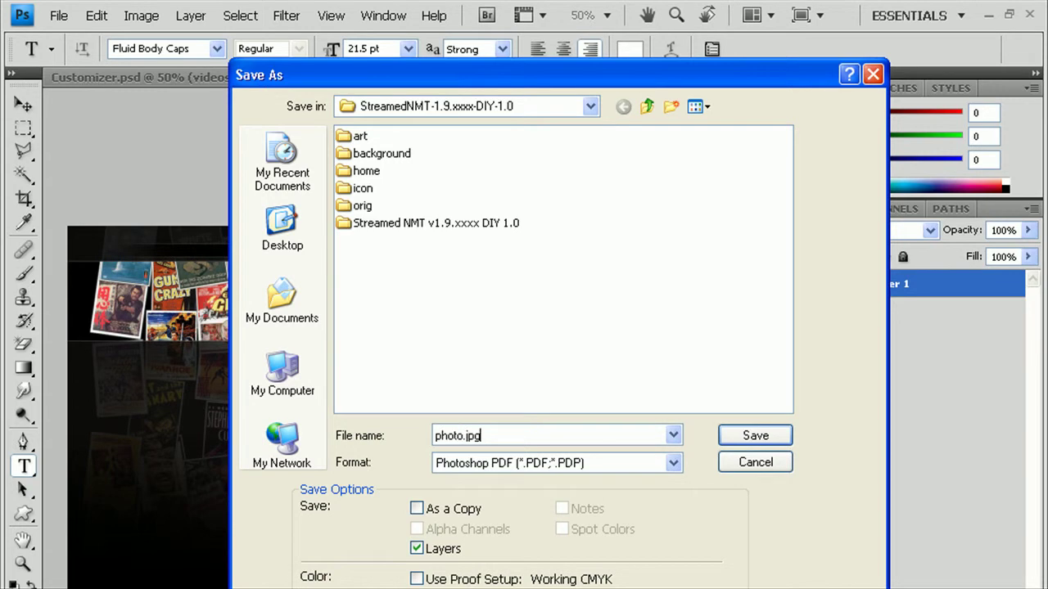
pyautogui.press('BackSpace')
pyautogui.press('BackSpace')
pyautogui.press('BackSpace')
pyautogui.press('BackSpace')
pyautogui.press('BackSpace')
pyautogui.press('BackSpace')
pyautogui.press('BackSpace')
pyautogui.press('BackSpace')
pyautogui.write('m')
pyautogui.press('BackSpace')
pyautogui.write('video.jpg')
# Save it in JPEG format with the default quality options and close the copy.
pyautogui.press('Tab')
pyautogui.press('j')
pyautogui.press('Return')
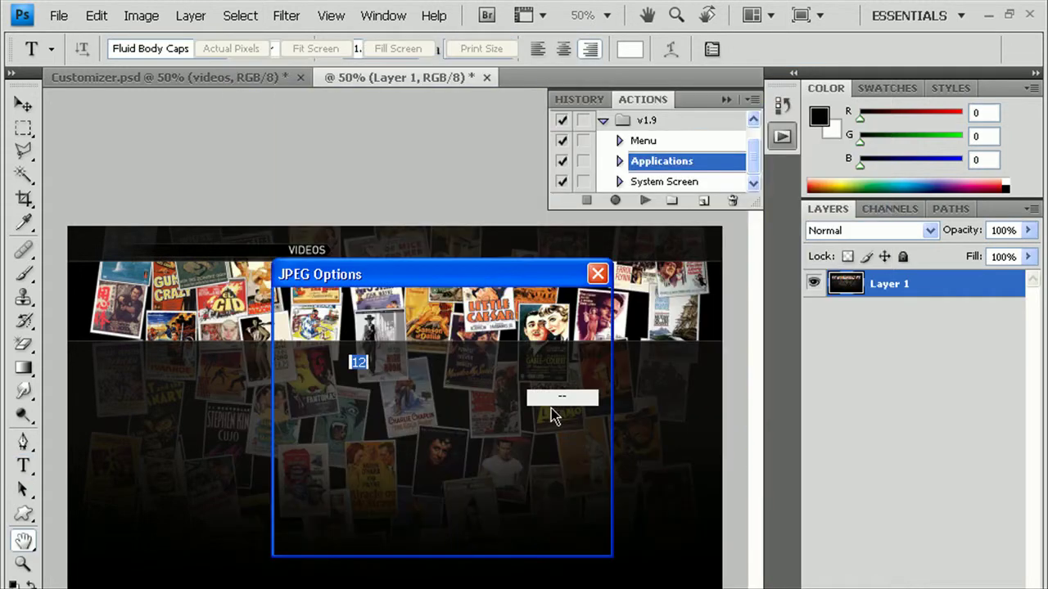
pyautogui.press('Return')
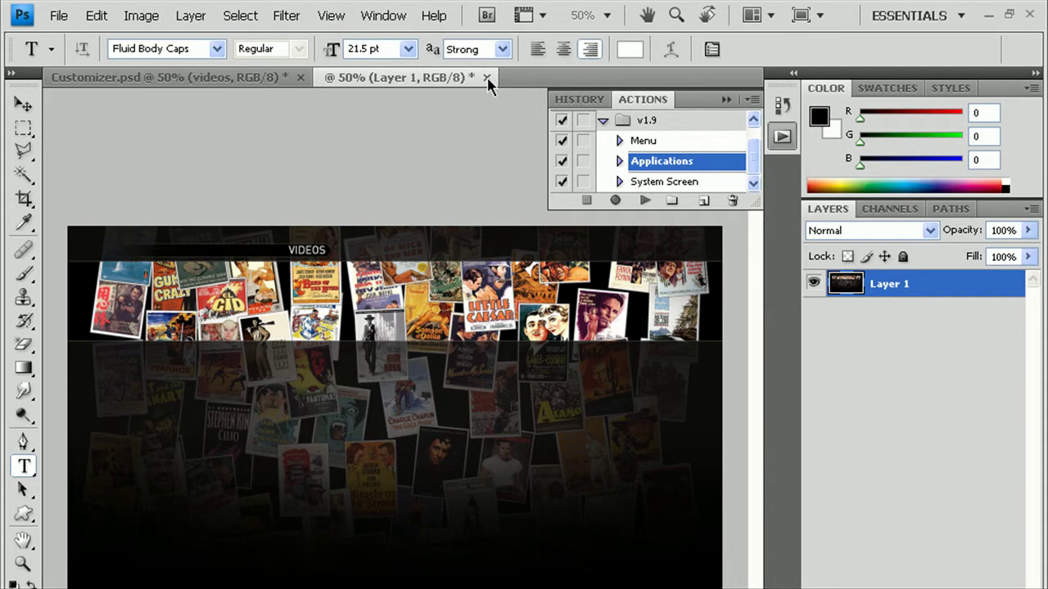
pyautogui.click(486, 77)
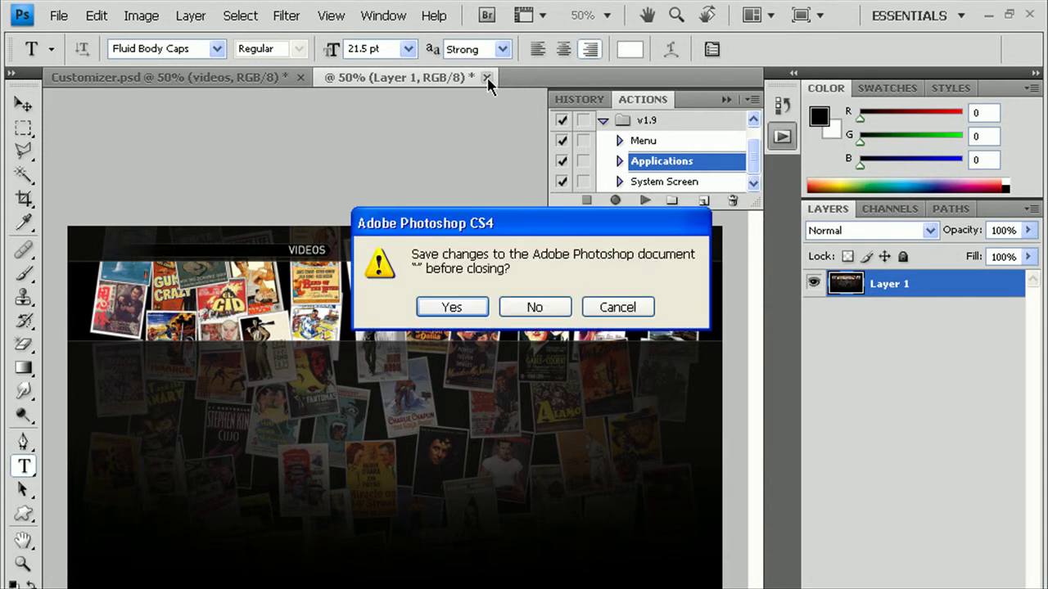
# Discard the copy's changes and compare Customizer.psd with Applications hidden and shown.
pyautogui.press('n')
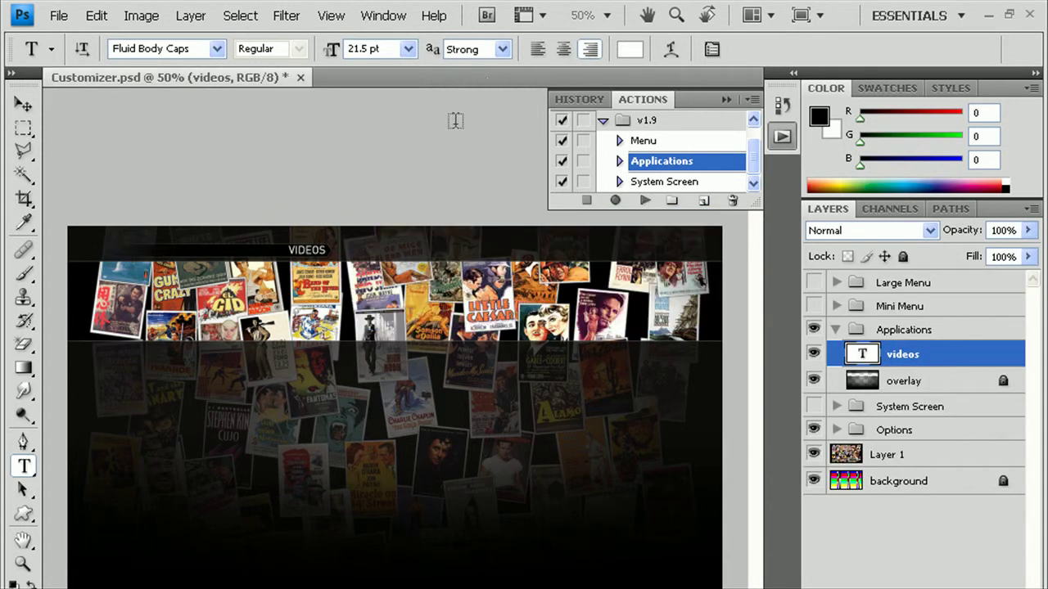
pyautogui.click(835, 330)
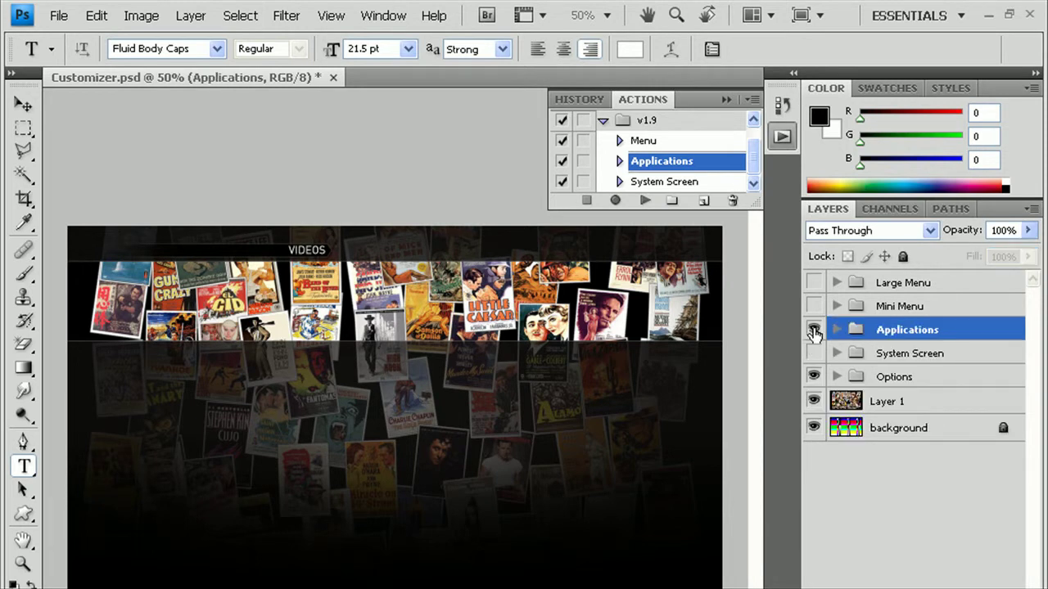
pyautogui.click(814, 331)
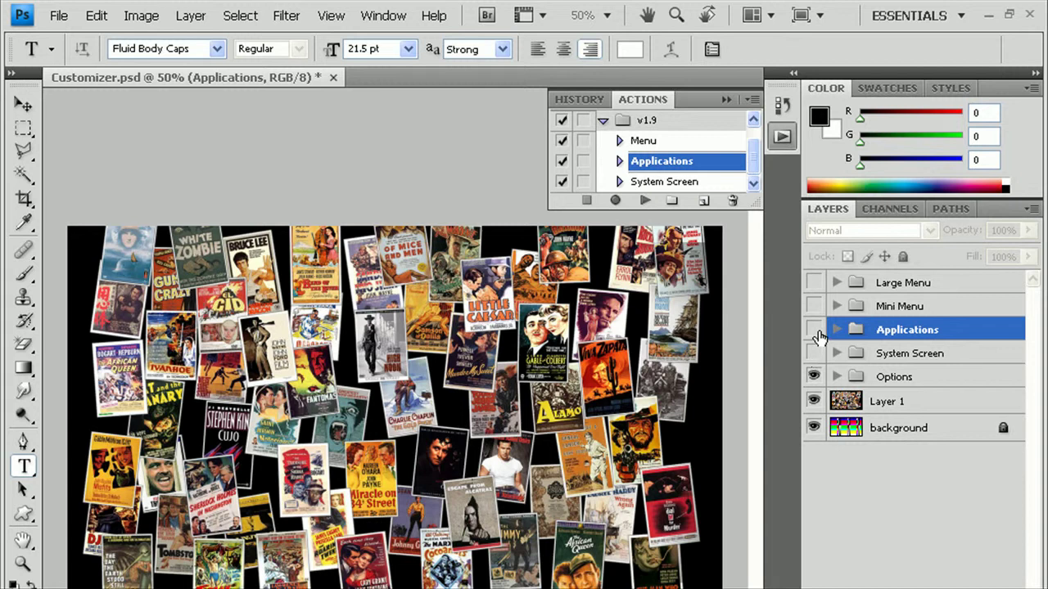
pyautogui.click(816, 330)
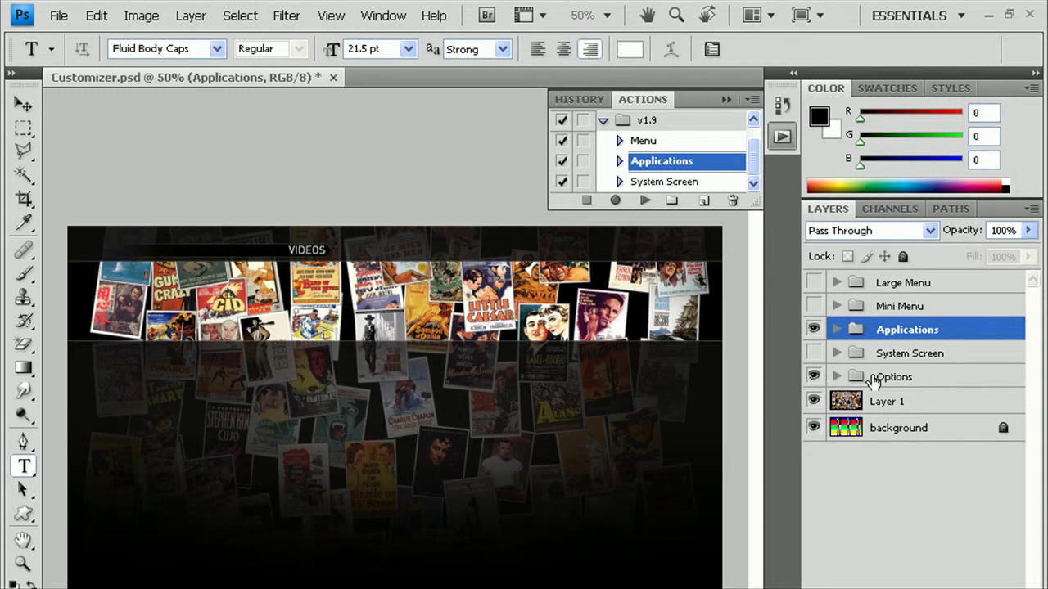
# Preview Large Menu over the colour bars, hiding Applications, Layer 1 and Options.
pyautogui.click(812, 376)
pyautogui.click(813, 282)
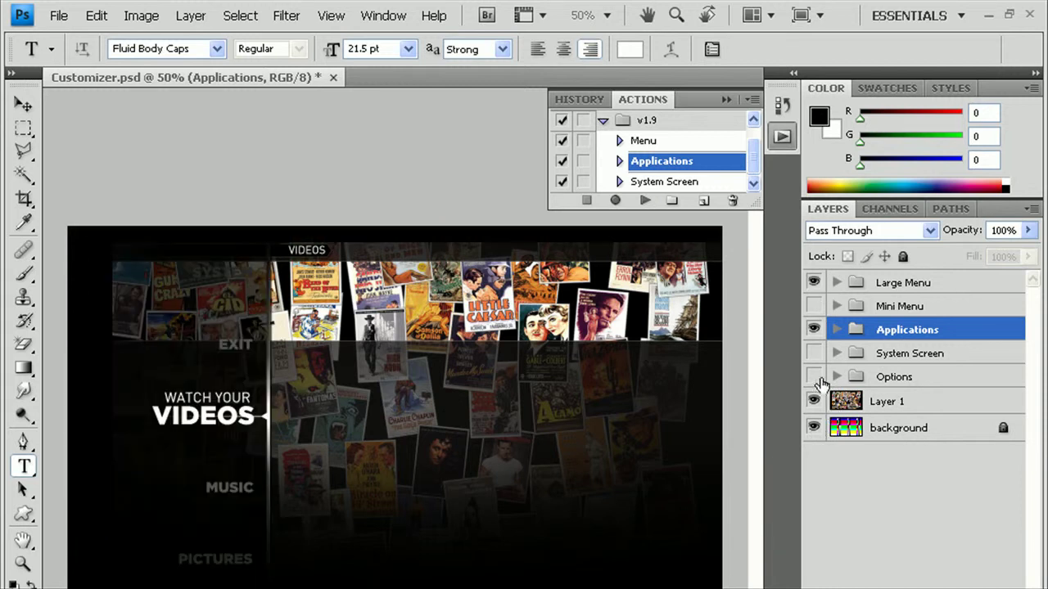
pyautogui.click(813, 330)
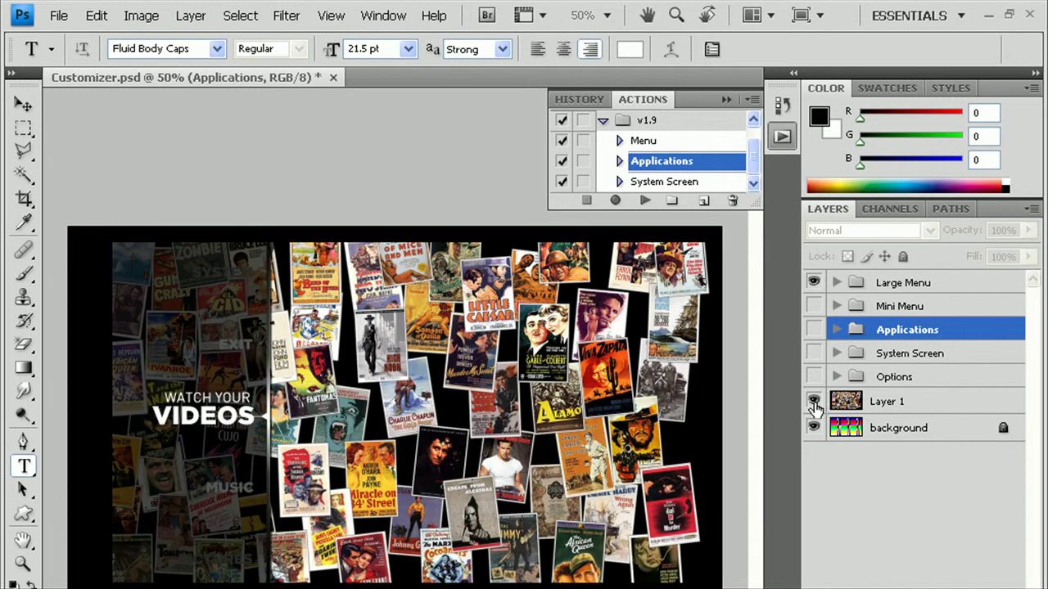
pyautogui.click(813, 401)
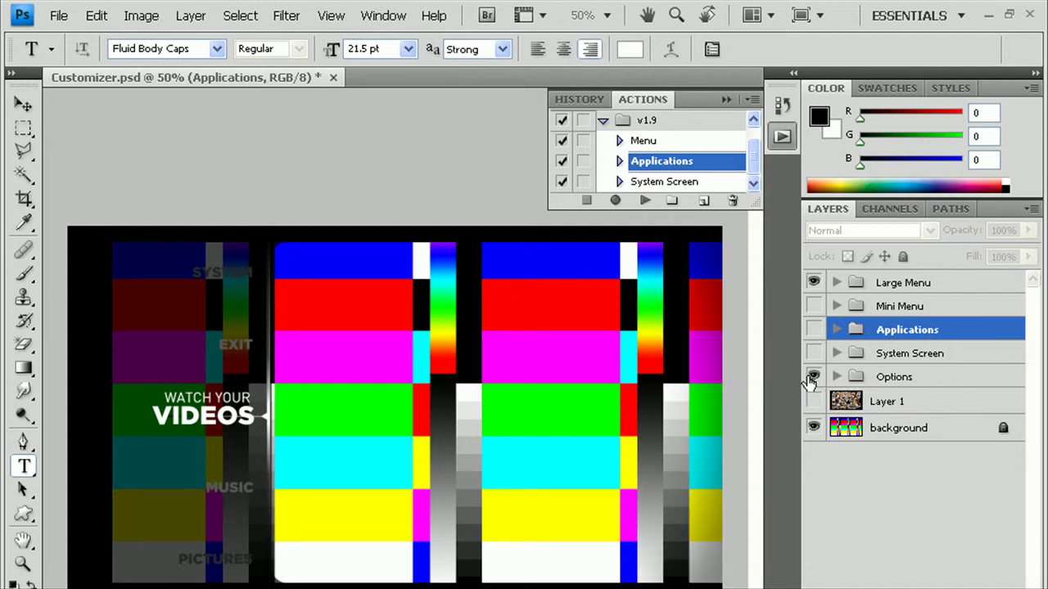
pyautogui.click(812, 376)
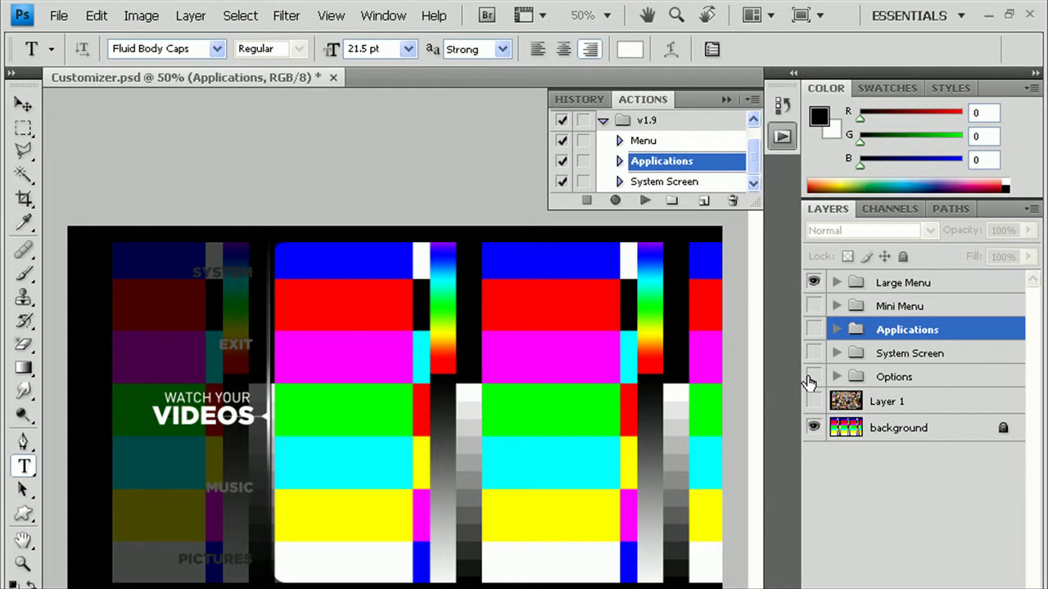
# Restore Applications over the poster collage with Large Menu hidden.
pyautogui.click(813, 329)
pyautogui.click(812, 281)
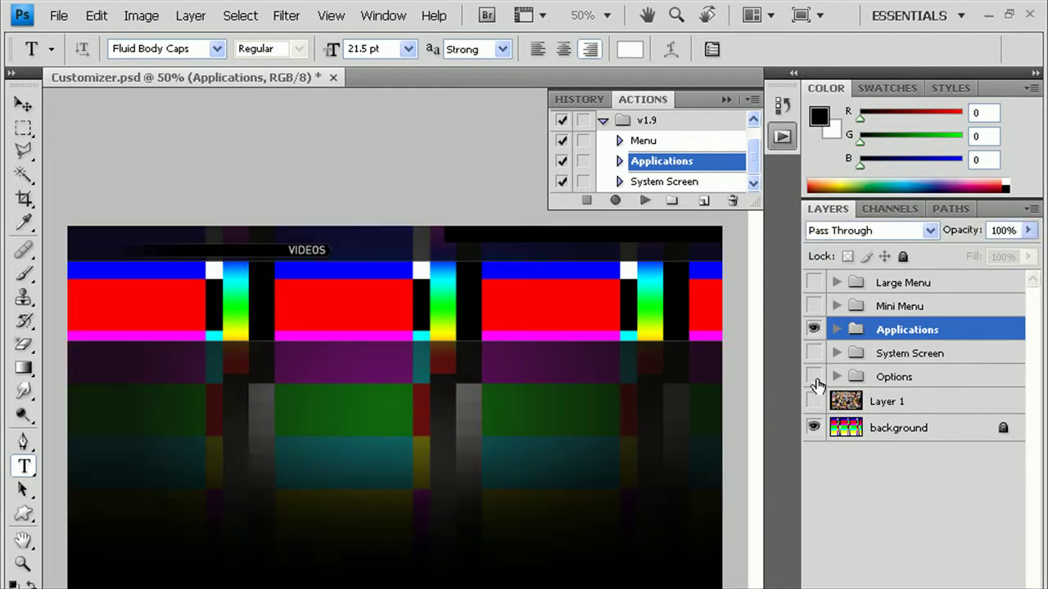
pyautogui.click(813, 376)
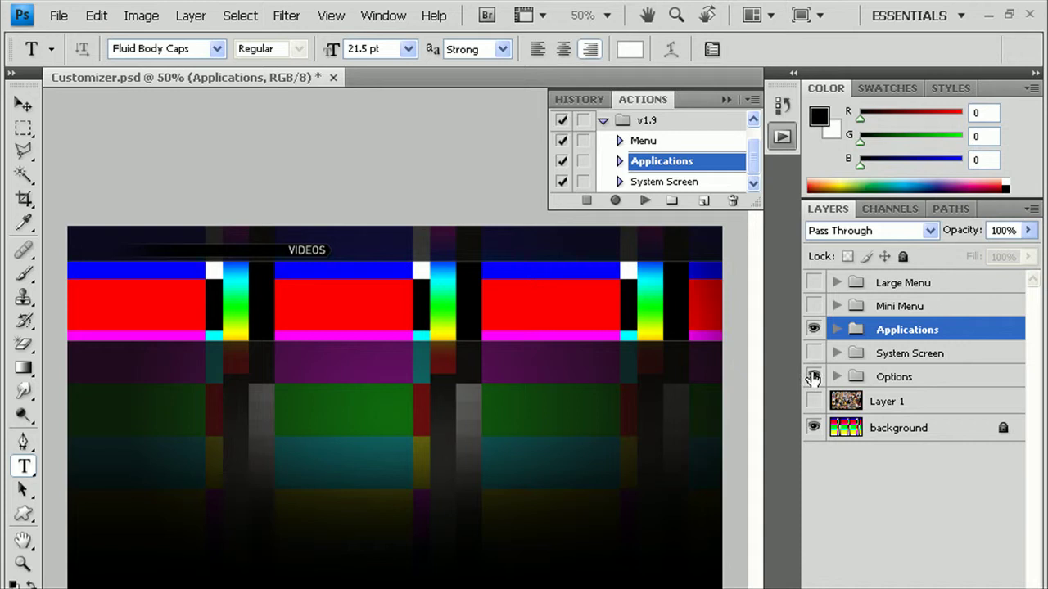
pyautogui.click(813, 377)
pyautogui.click(812, 402)
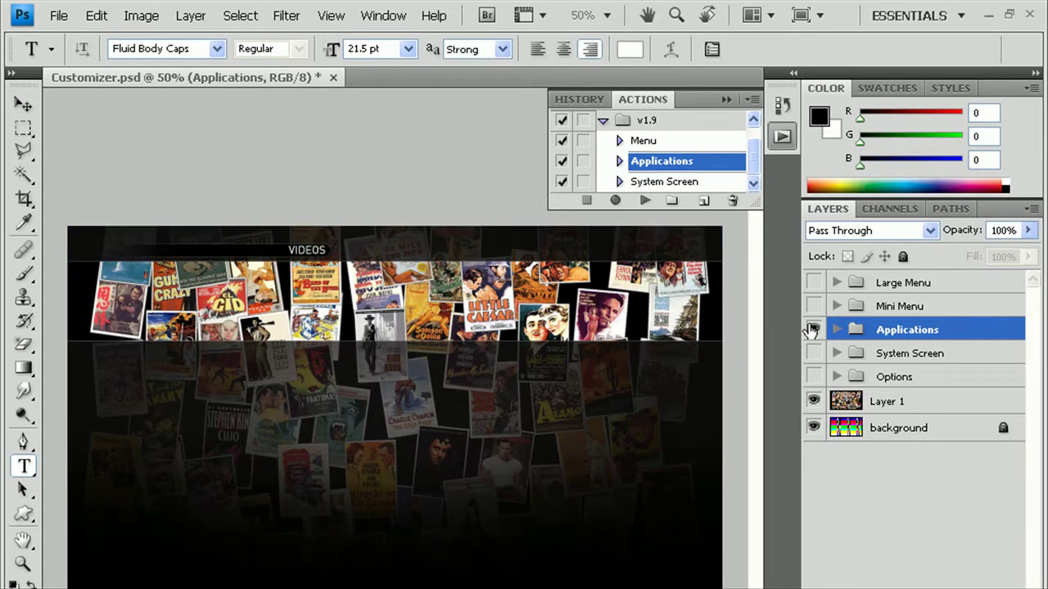
# Hide the Applications overlay, show the Options group, and expand System Screen.
pyautogui.click(813, 329)
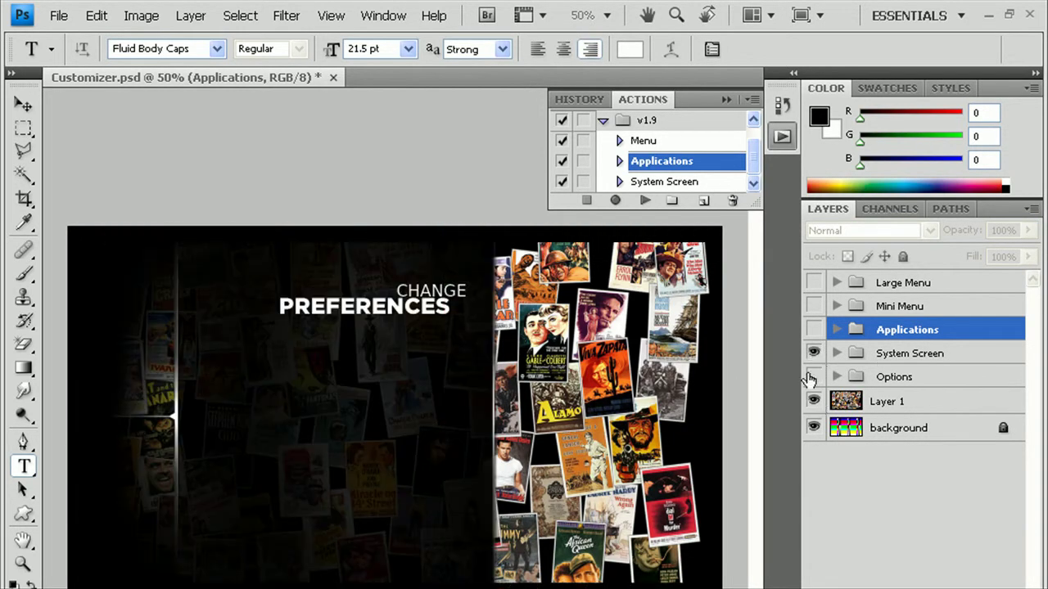
pyautogui.click(835, 377)
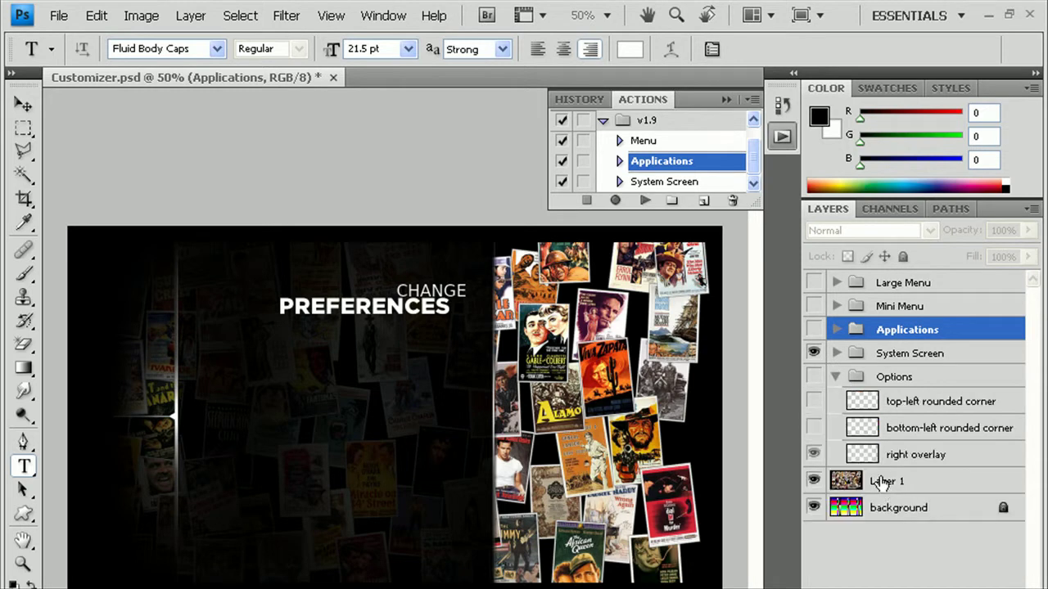
pyautogui.click(813, 376)
pyautogui.click(835, 377)
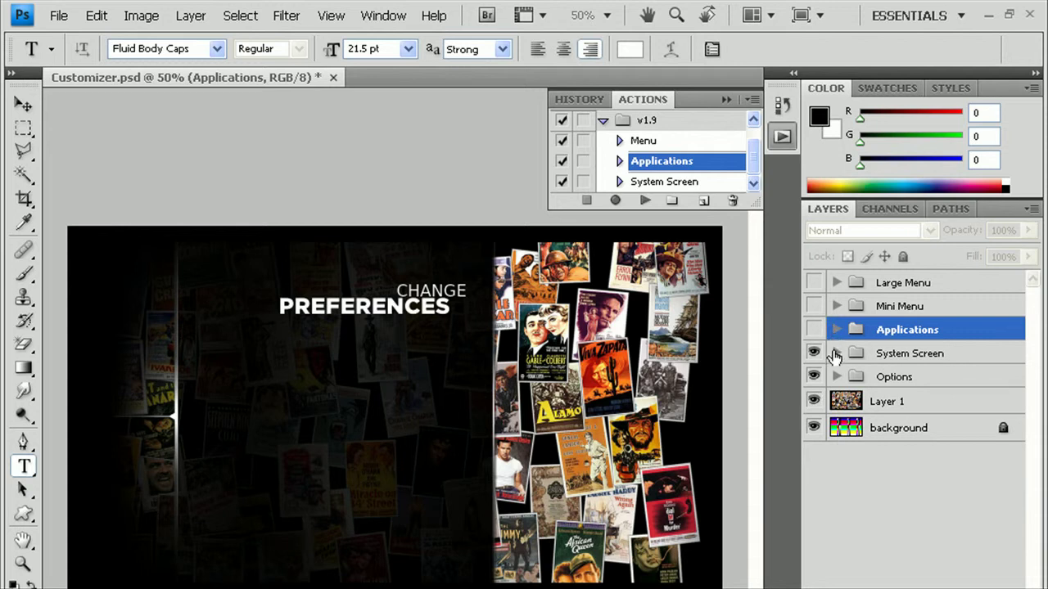
pyautogui.click(836, 354)
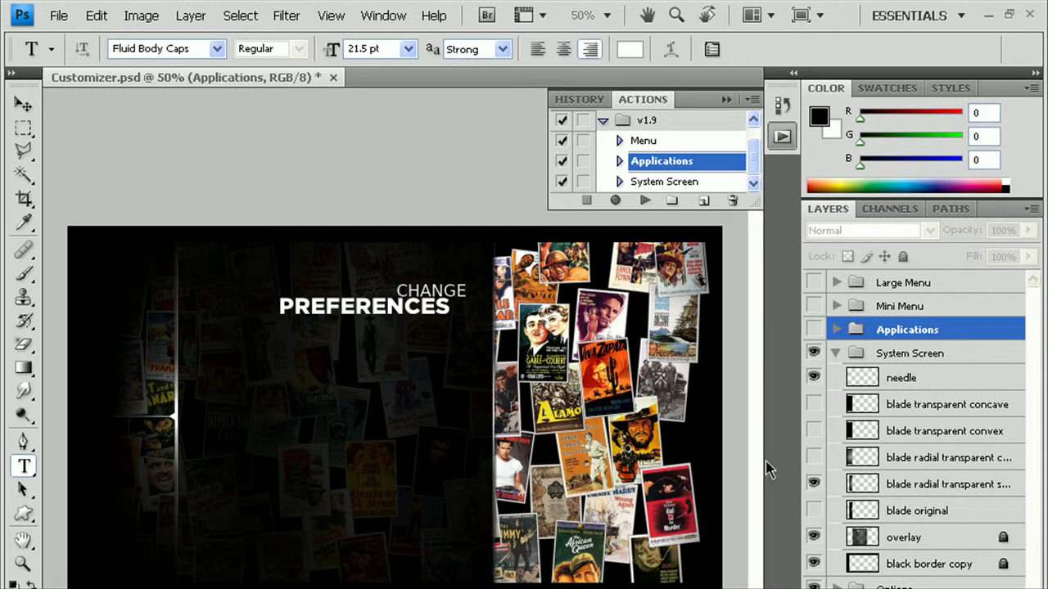
# Compare System Screen's radial, original blade and needle layers, leaving the upper radial blade on.
pyautogui.click(814, 485)
pyautogui.click(814, 486)
pyautogui.click(818, 378)
pyautogui.click(818, 378)
pyautogui.click(814, 484)
pyautogui.click(814, 511)
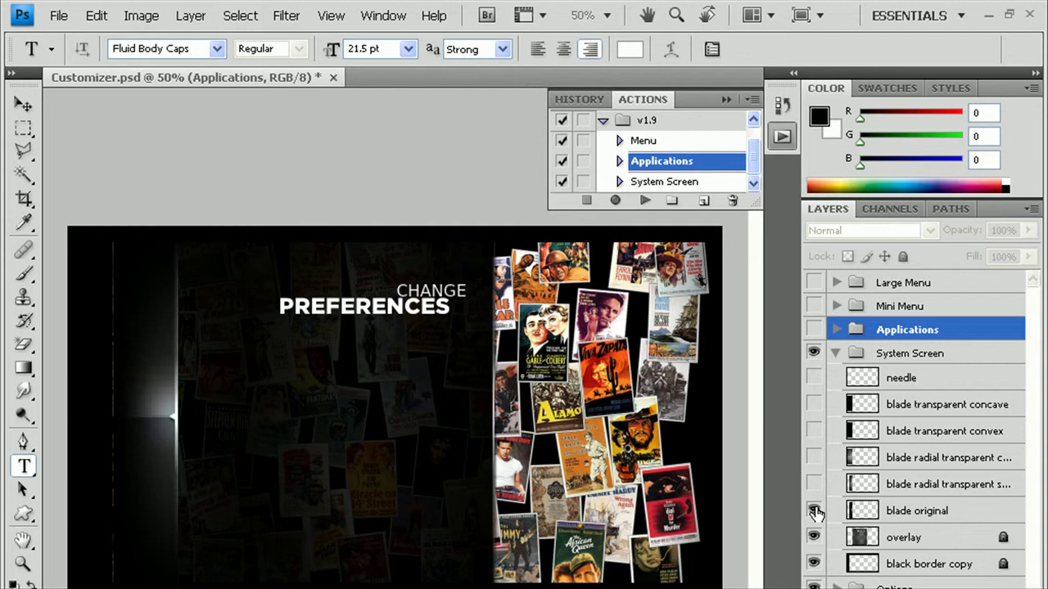
pyautogui.click(814, 511)
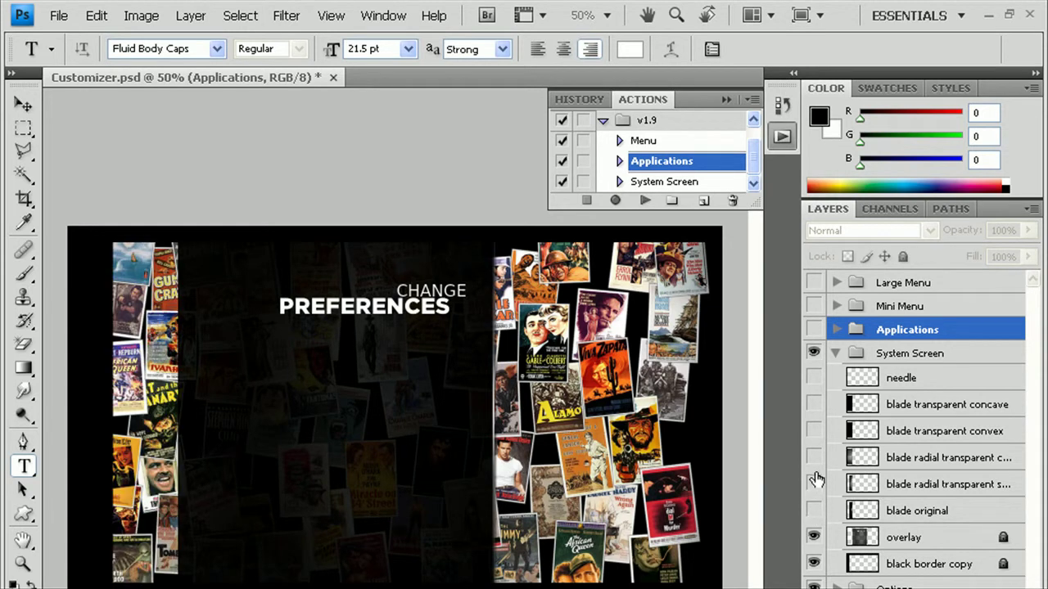
pyautogui.click(815, 484)
pyautogui.click(814, 485)
pyautogui.click(815, 458)
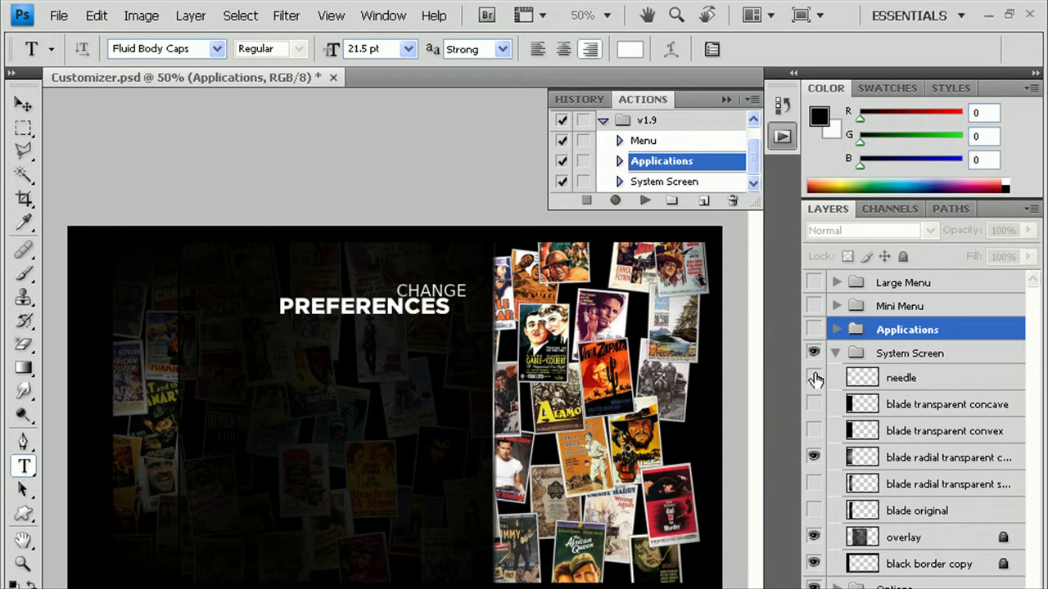
# Try the transparent concave and convex blades with the needle, then hide System Screen.
pyautogui.click(814, 377)
pyautogui.click(814, 456)
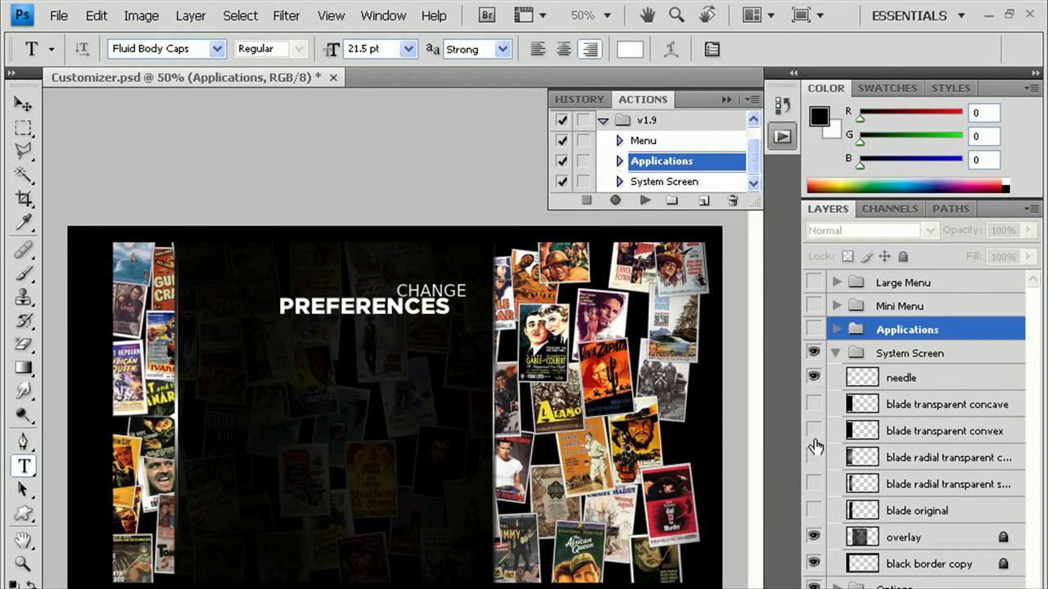
pyautogui.click(814, 431)
pyautogui.click(814, 432)
pyautogui.click(814, 404)
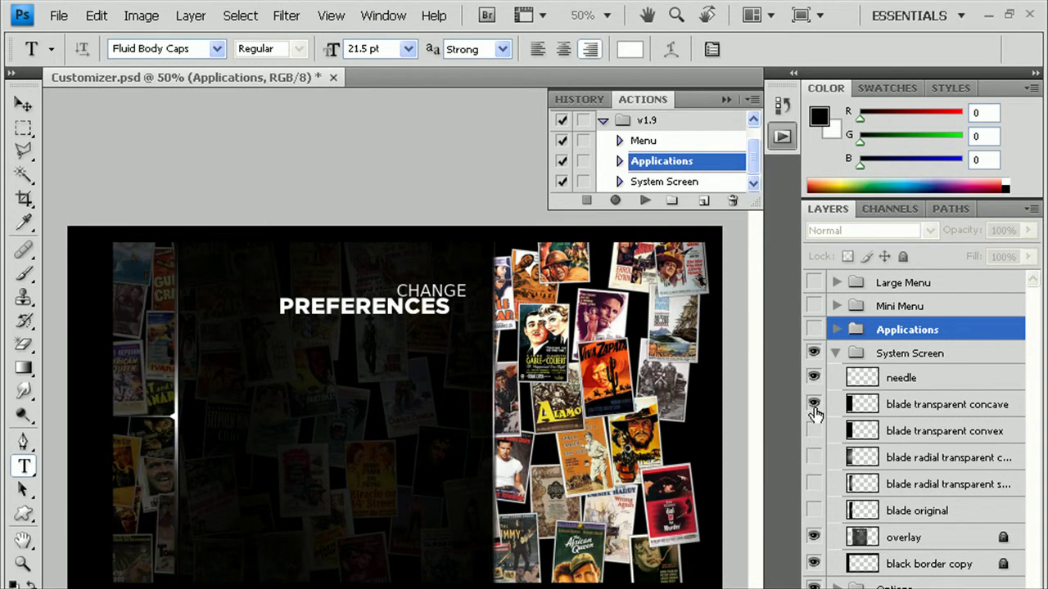
pyautogui.click(814, 405)
pyautogui.click(815, 432)
pyautogui.click(814, 456)
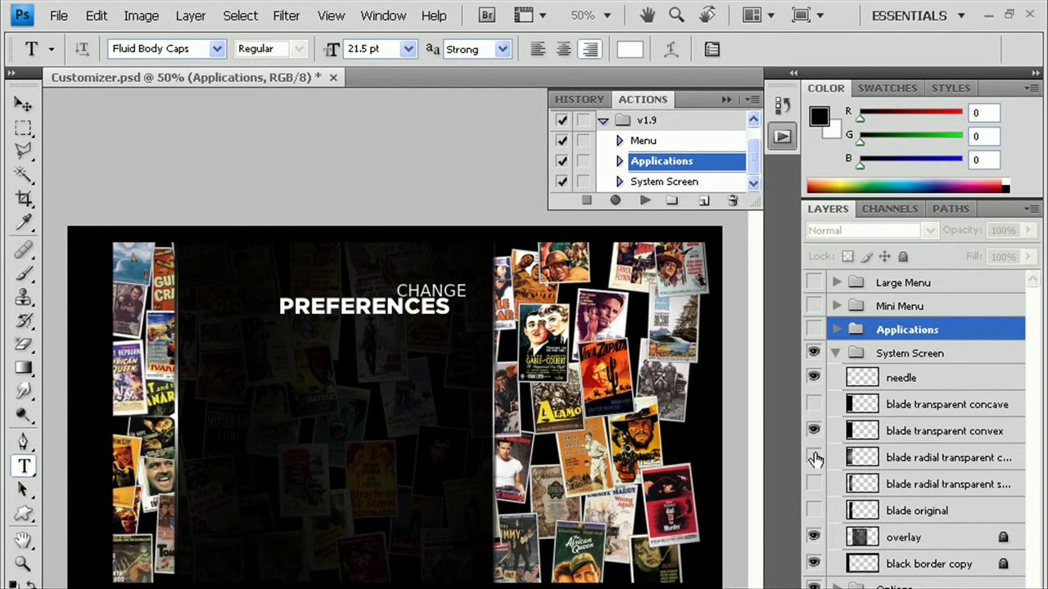
pyautogui.click(815, 431)
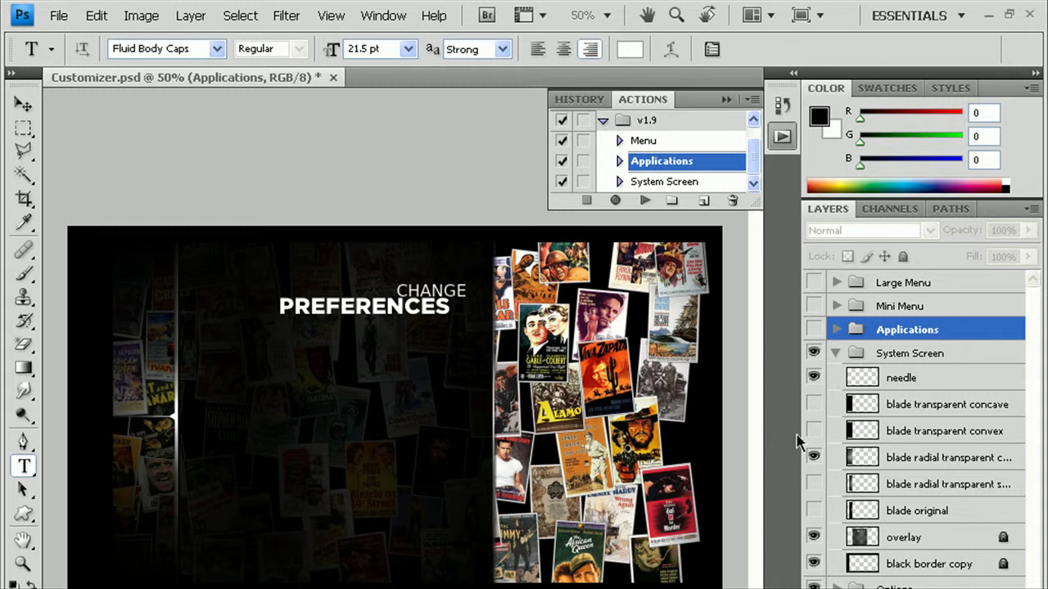
pyautogui.click(814, 352)
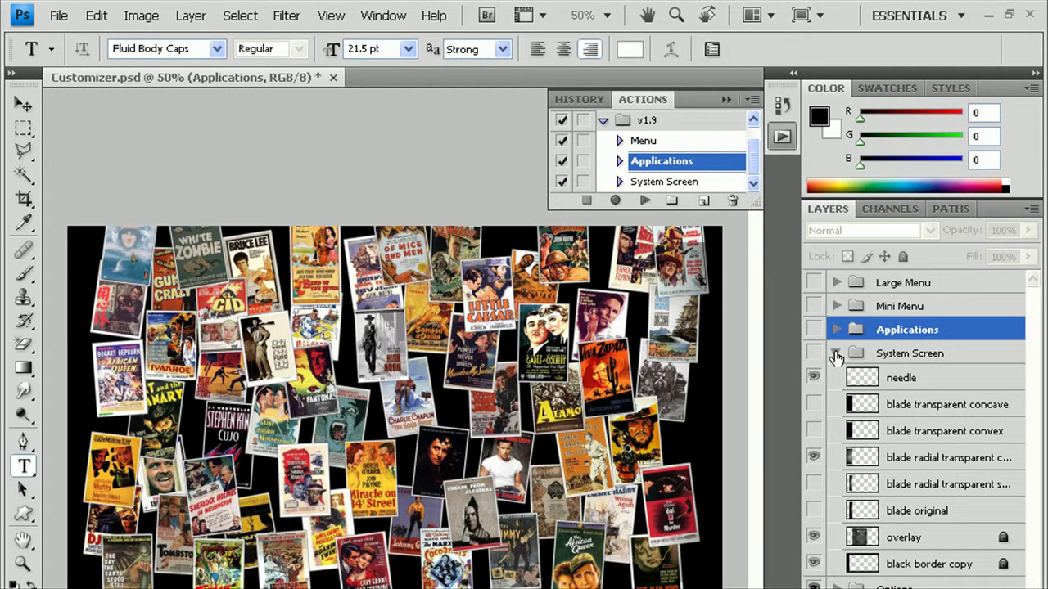
pyautogui.click(835, 353)
# Hide Large Menu and check the Applications overlay on and off over the posters.
pyautogui.click(814, 282)
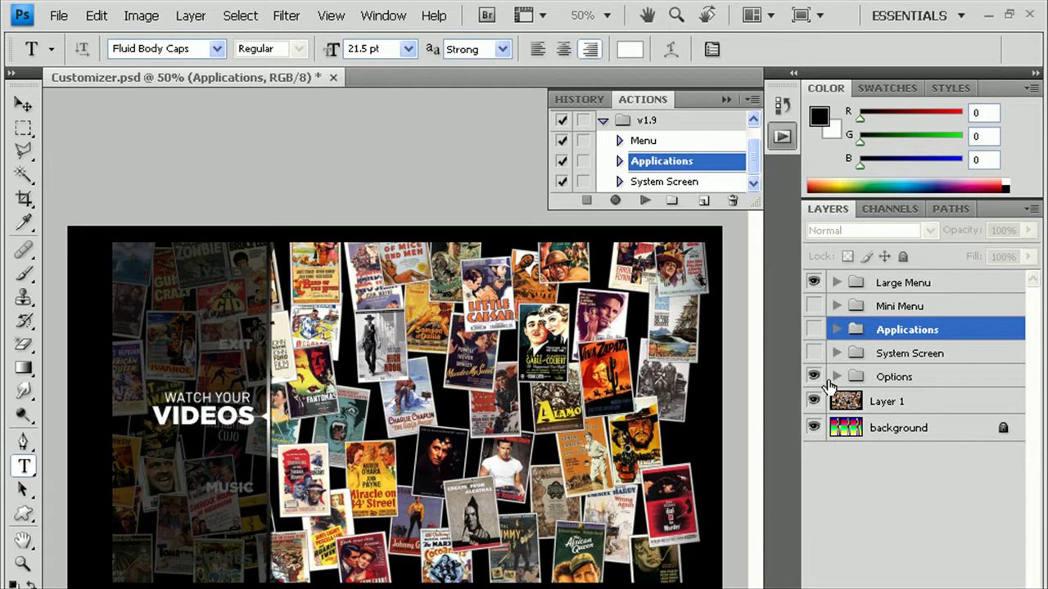
pyautogui.click(814, 283)
pyautogui.click(813, 329)
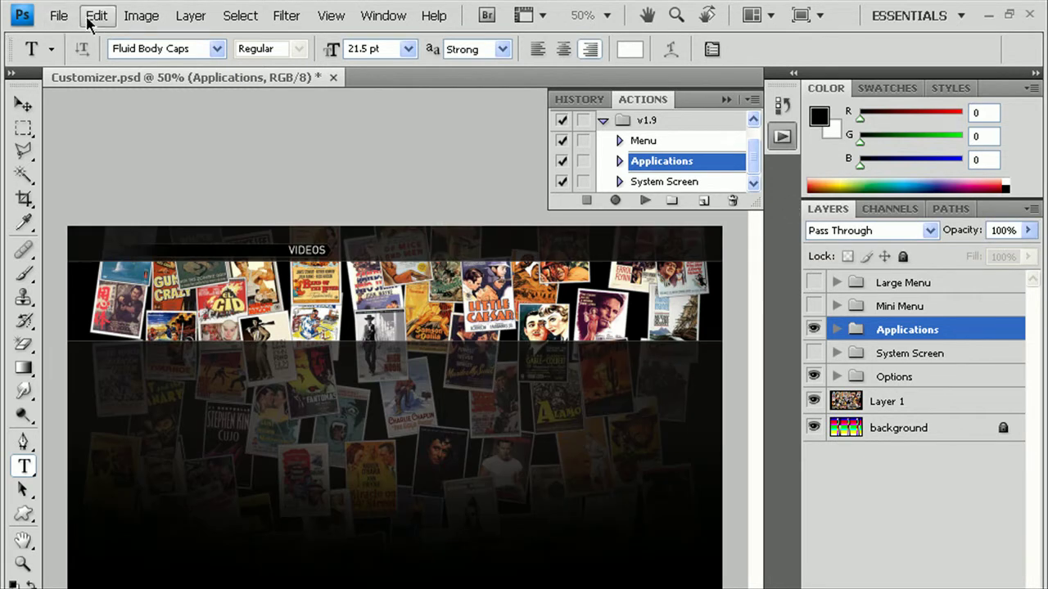
pyautogui.click(814, 329)
# Show System Screen using the alternate radial blade layer, then run the System Screen action.
pyautogui.click(814, 352)
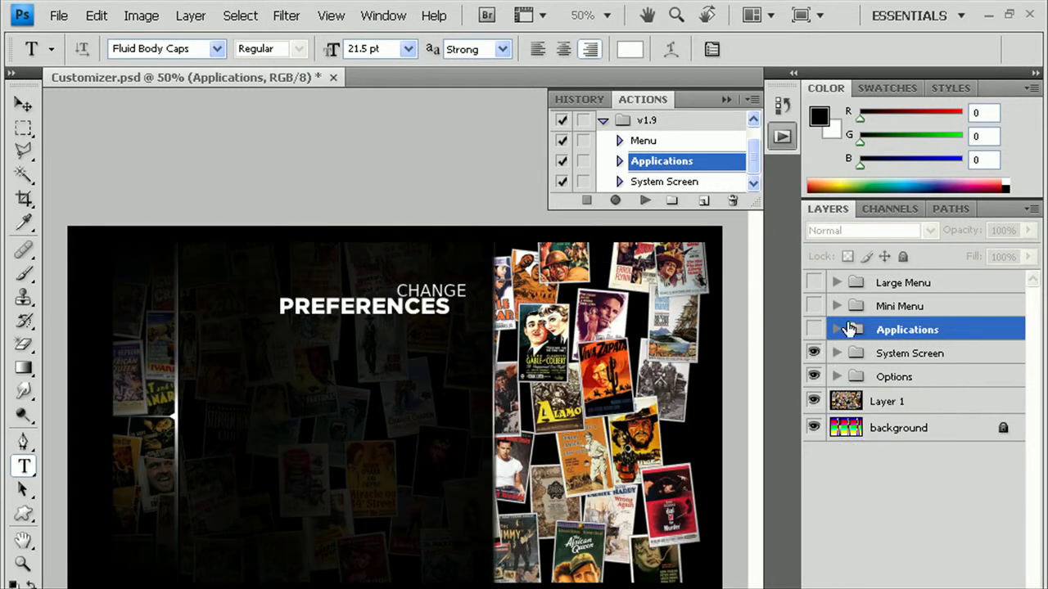
pyautogui.click(835, 353)
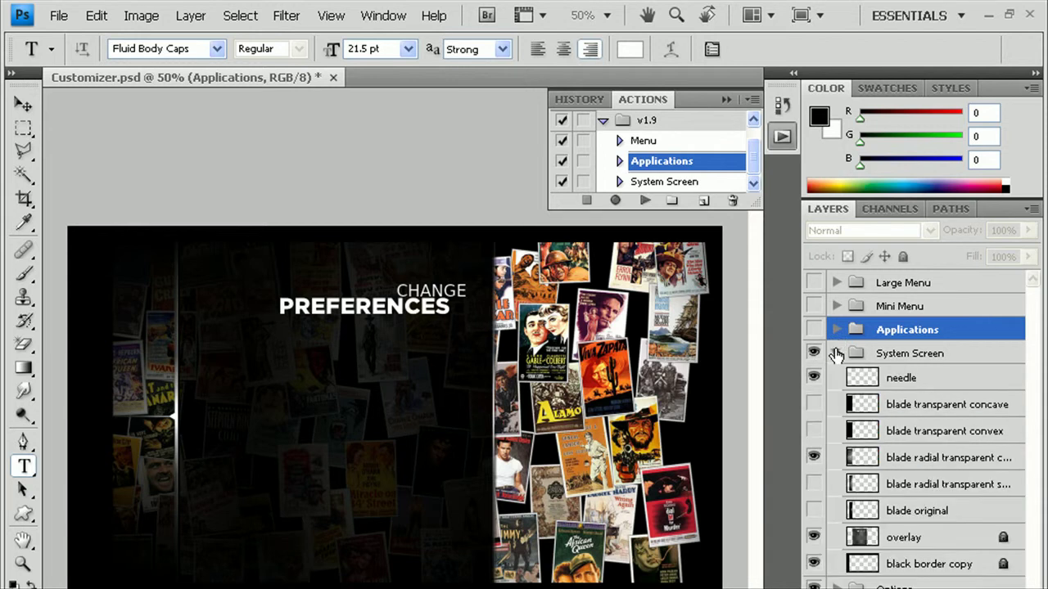
pyautogui.click(813, 483)
pyautogui.click(813, 458)
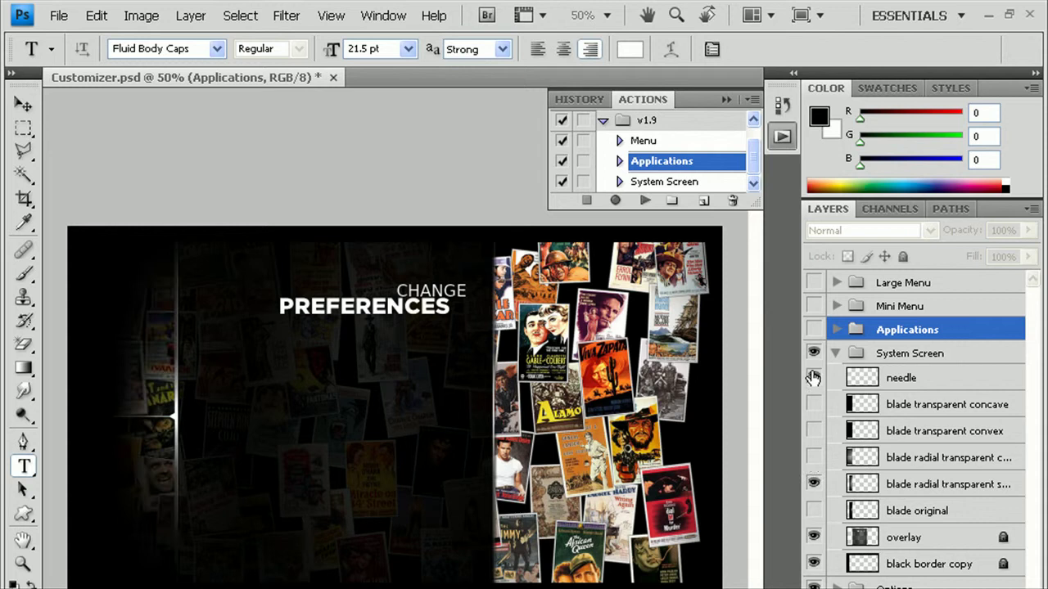
pyautogui.click(835, 353)
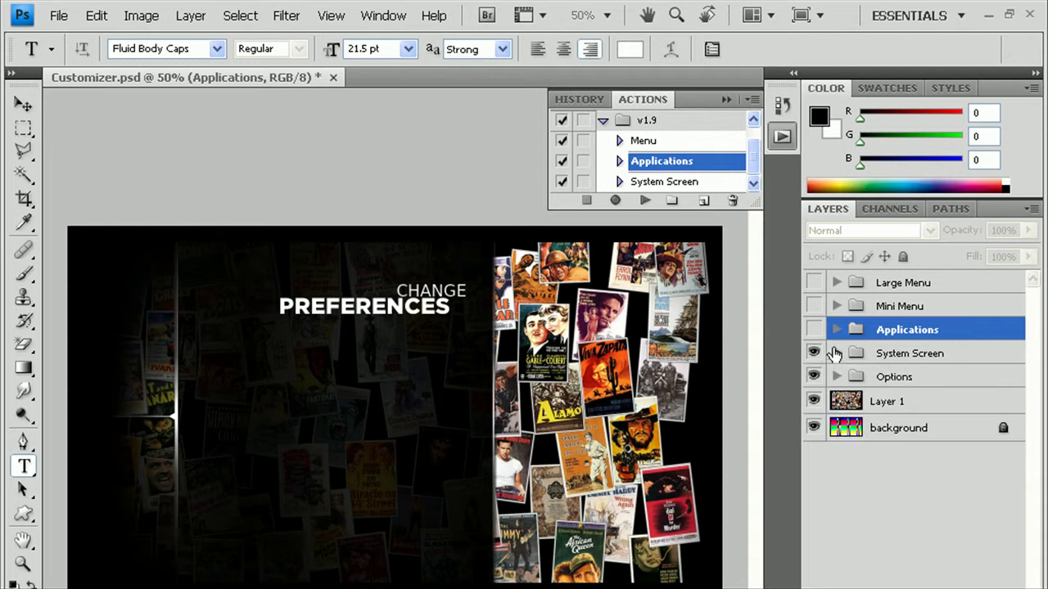
pyautogui.click(664, 183)
# Stop at the Merge Visible error, deselect the Applications group, and replay System Screen.
pyautogui.click(645, 201)
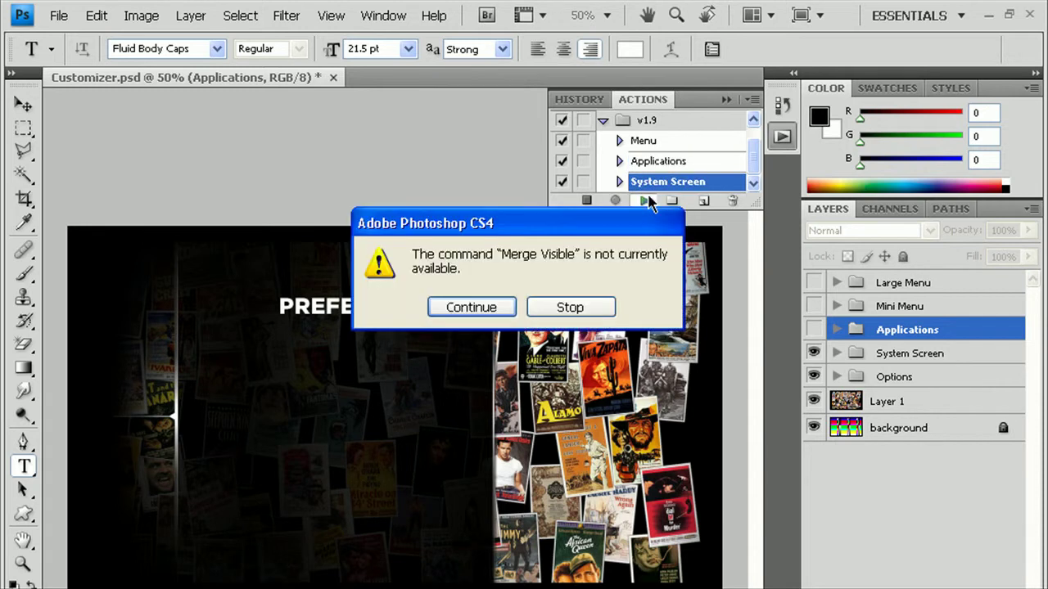
pyautogui.click(590, 305)
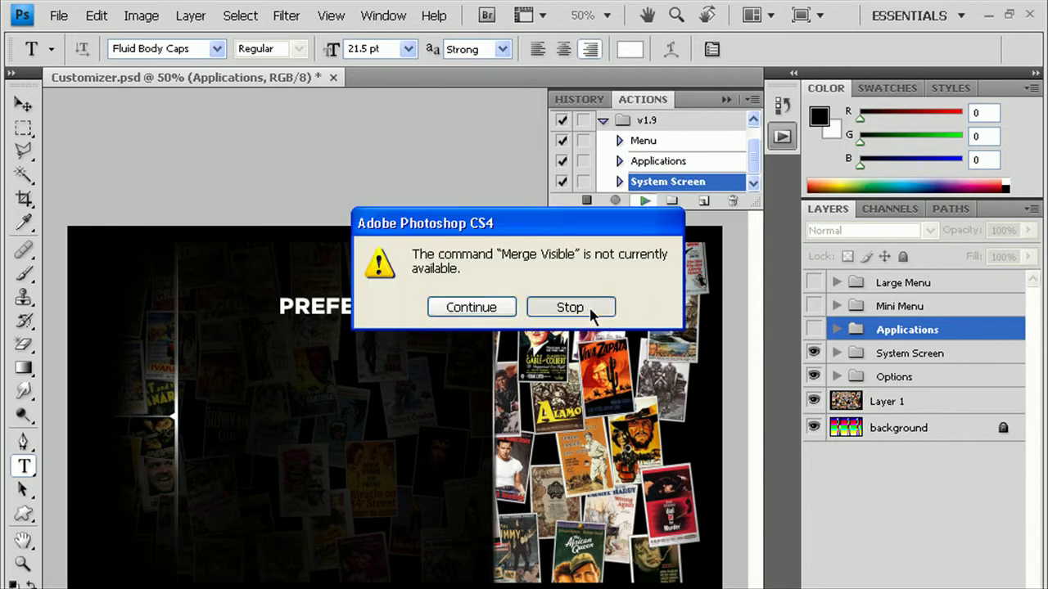
pyautogui.click(904, 467)
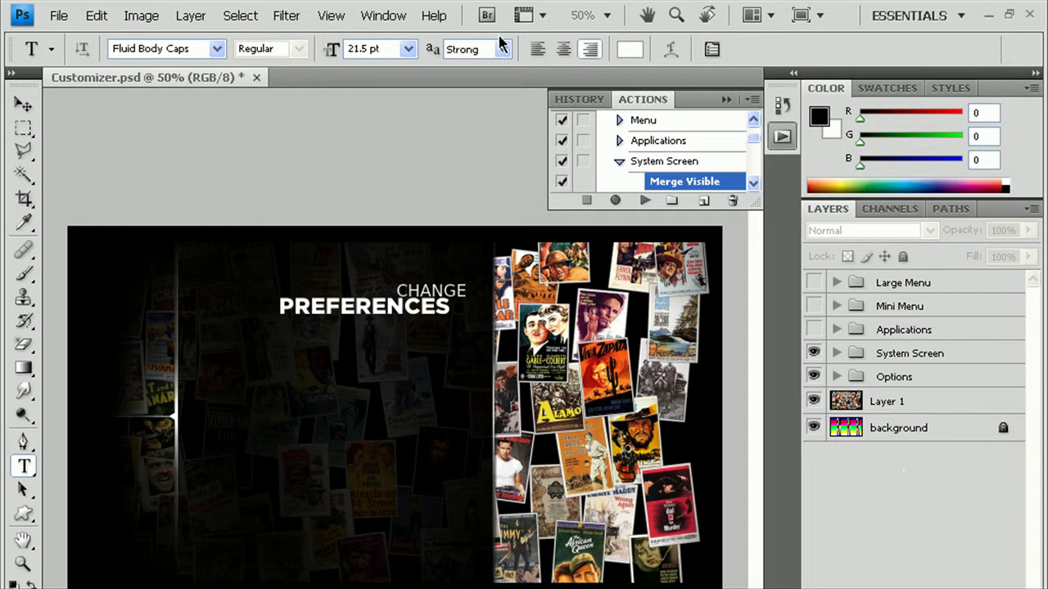
pyautogui.click(641, 164)
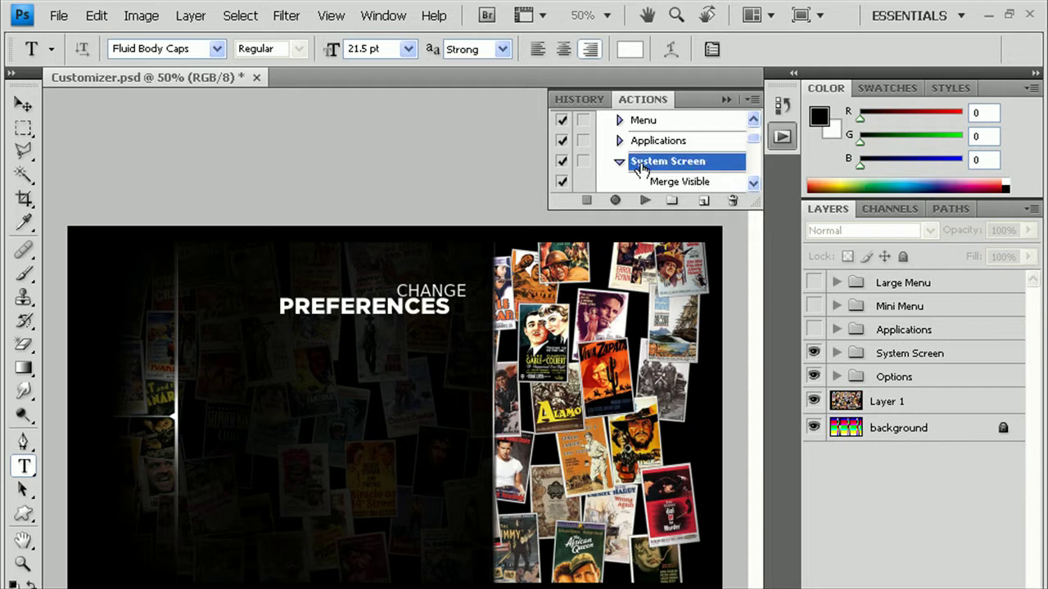
pyautogui.click(645, 201)
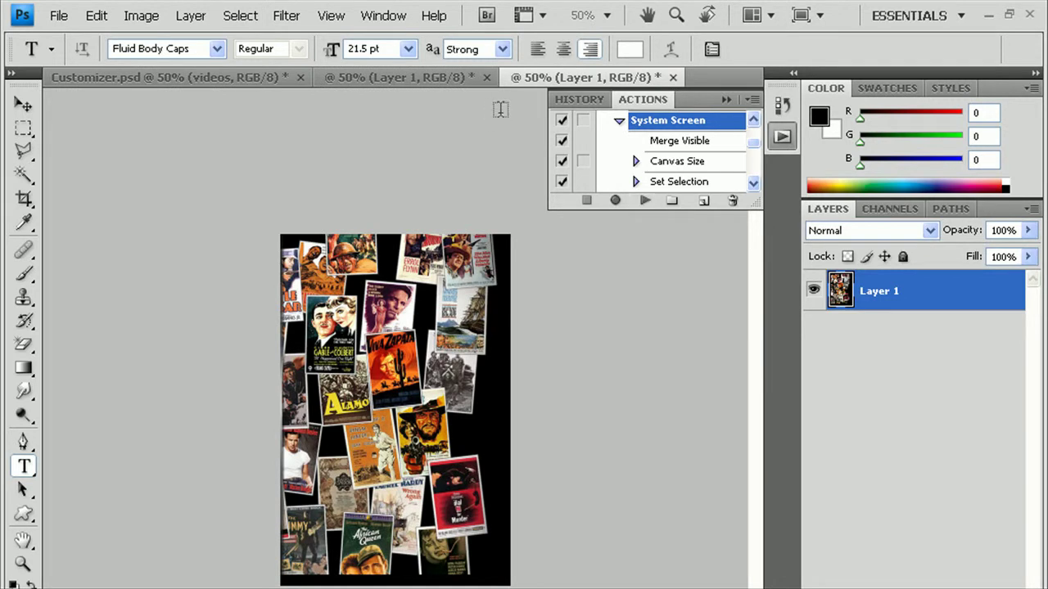
# Save the dark Change Preferences panel as setup-left.jpg in JPEG format, then close it without saving.
pyautogui.click(423, 79)
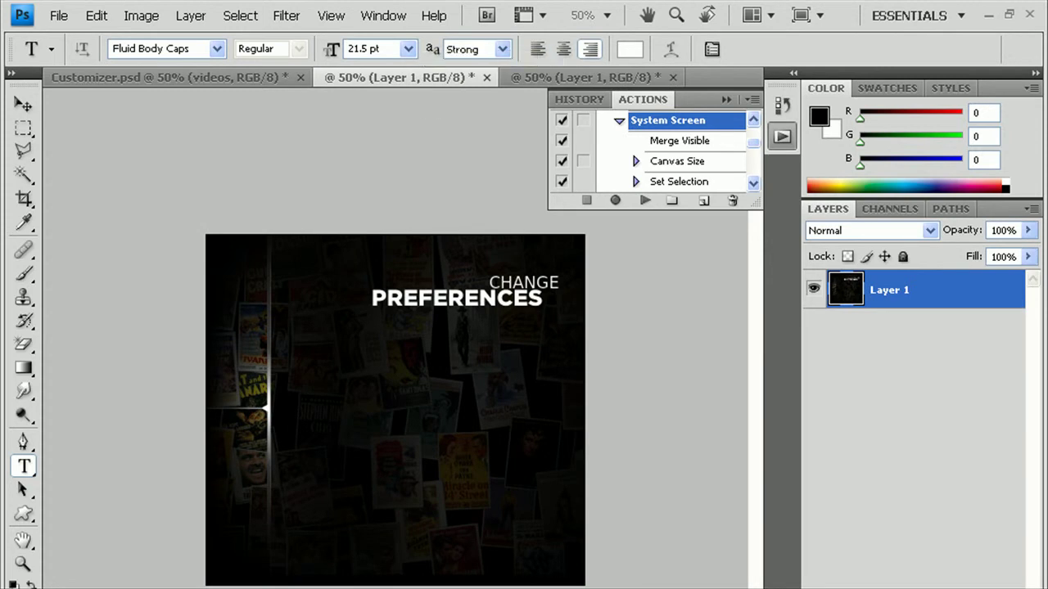
pyautogui.click(59, 16)
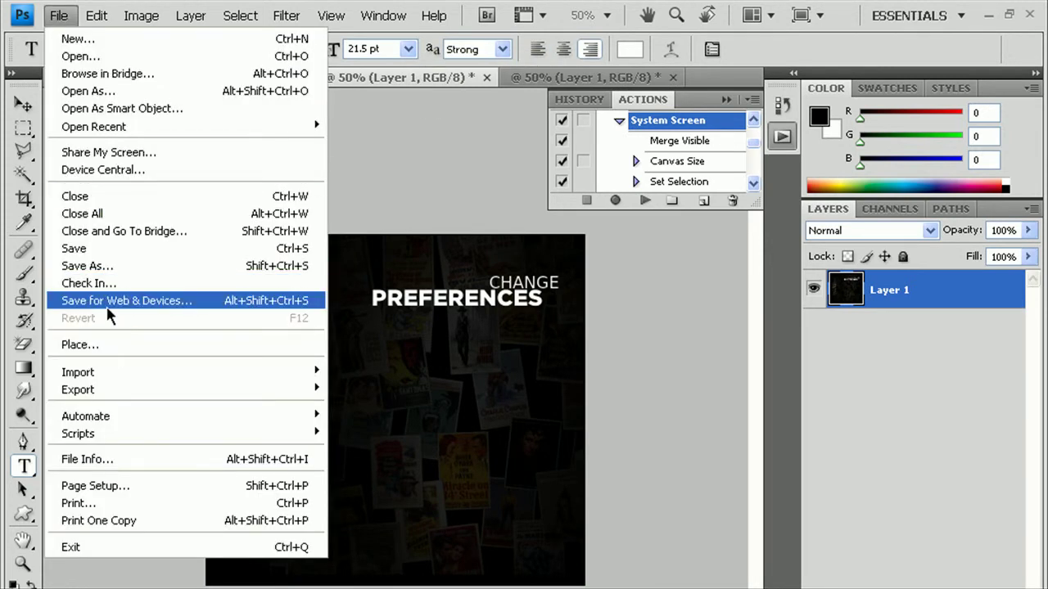
pyautogui.click(98, 266)
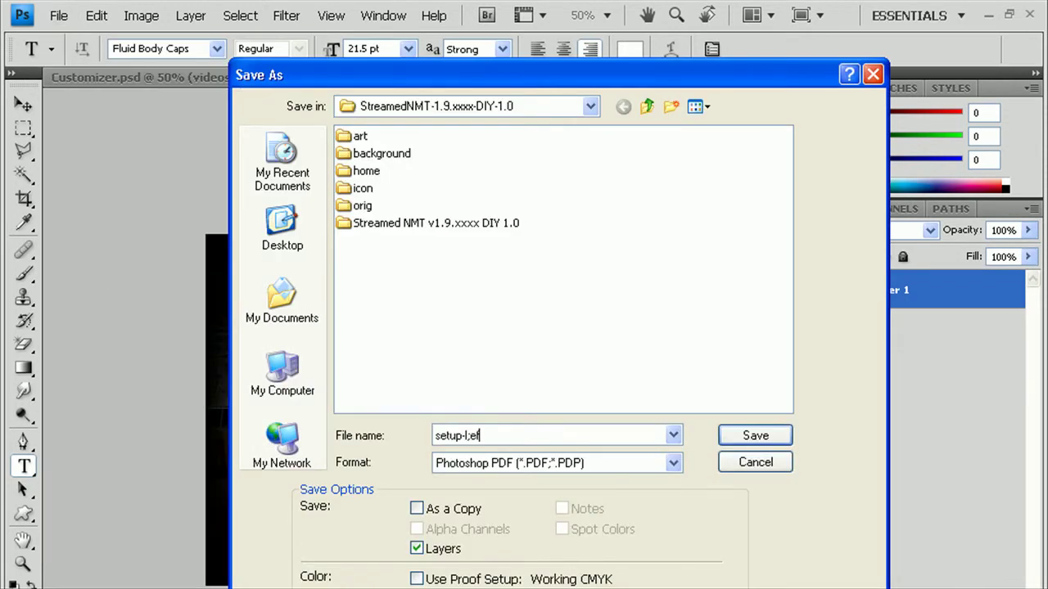
pyautogui.press('Tab')
pyautogui.press('j')
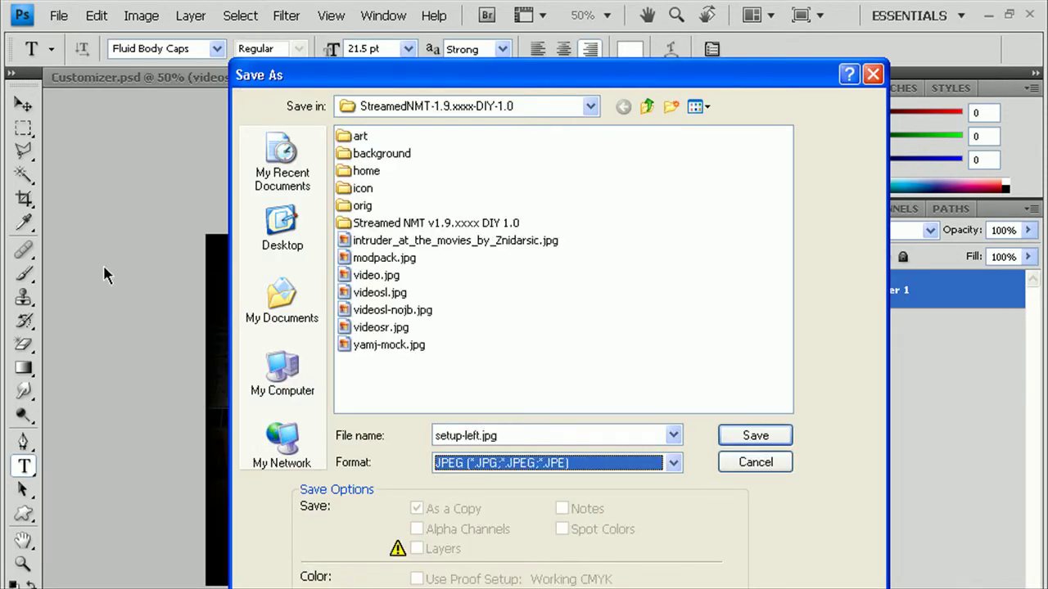
pyautogui.press('Return')
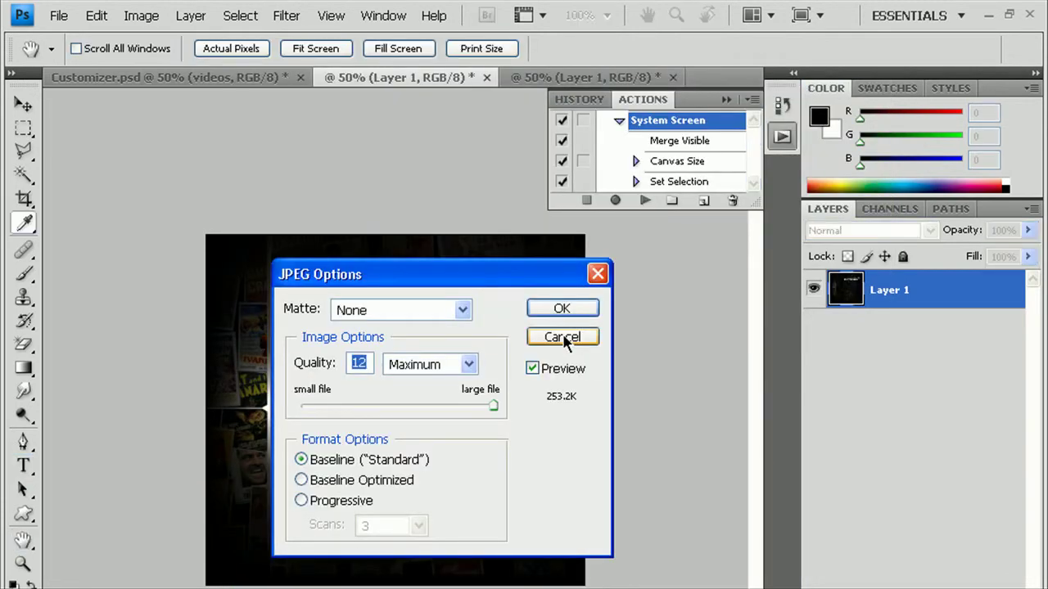
pyautogui.press('Return')
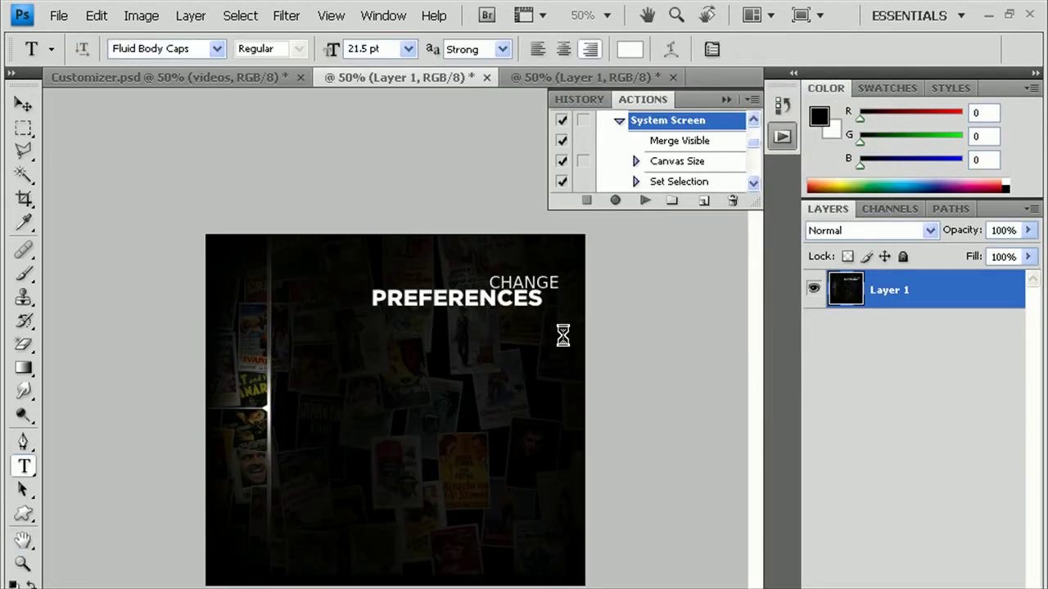
pyautogui.click(486, 78)
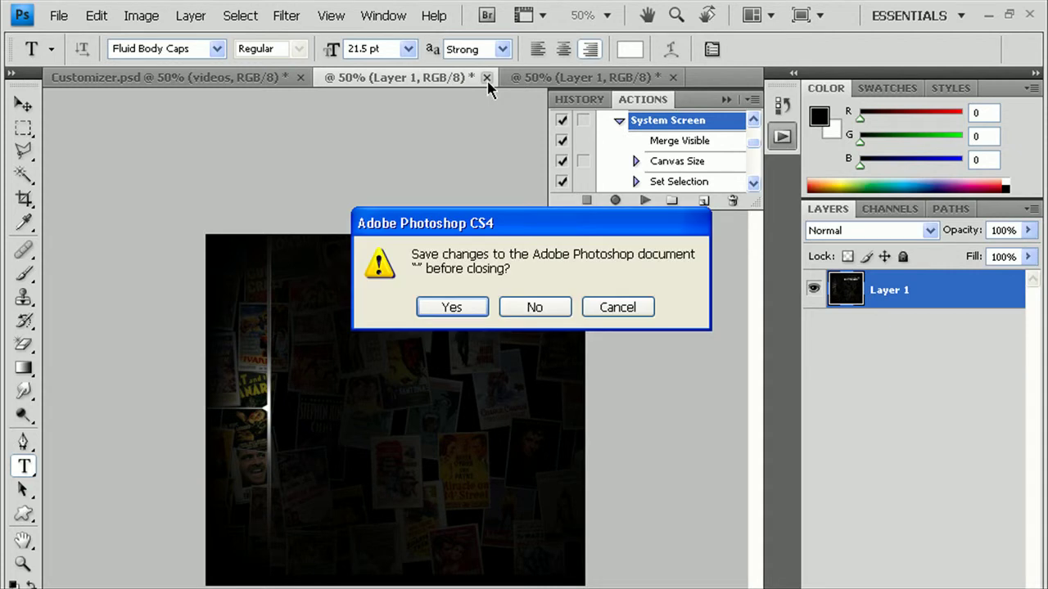
pyautogui.press('n')
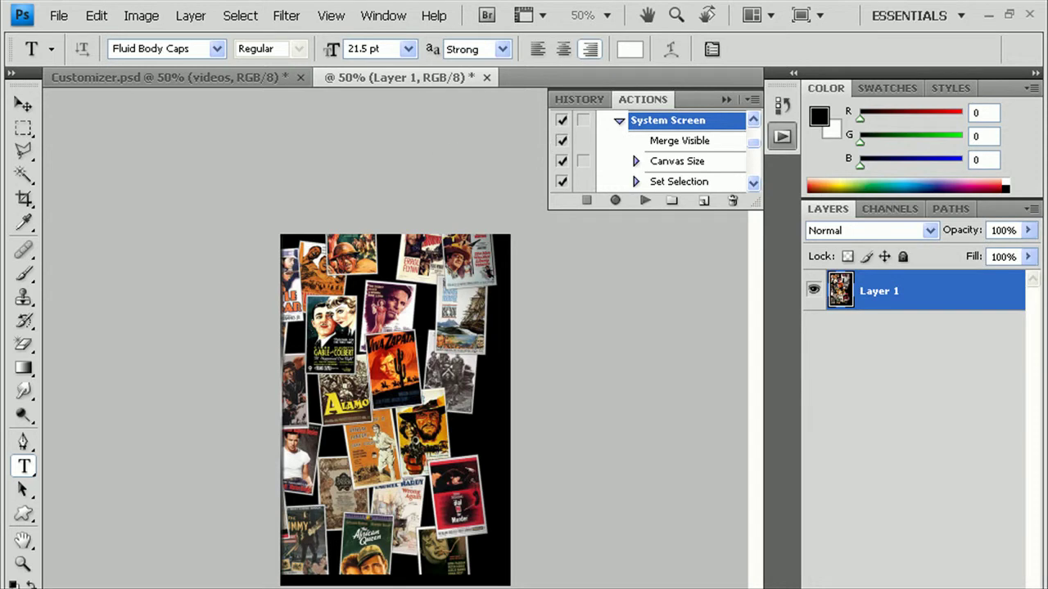
# Save the poster collage as setup-right.jpg in JPEG format, then close its document tab.
pyautogui.click(59, 16)
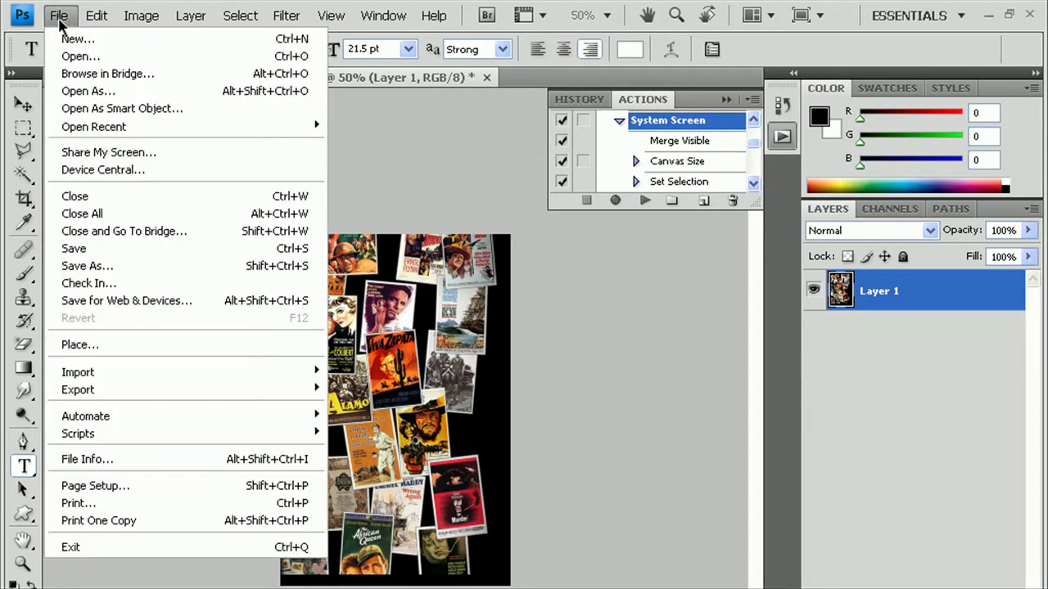
pyautogui.click(118, 264)
pyautogui.write('setup-right.jpg')
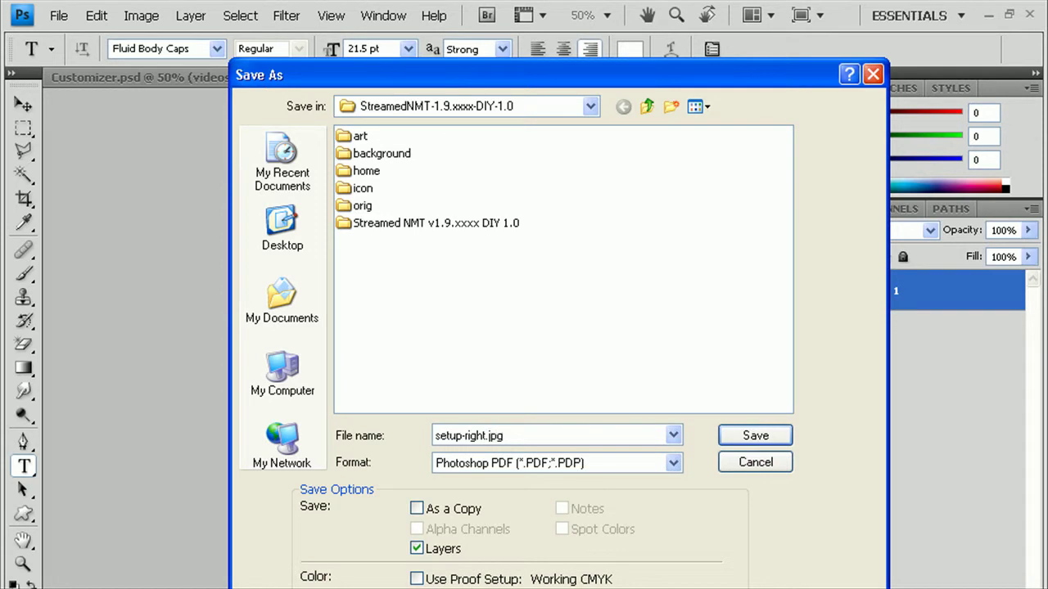
pyautogui.press('Tab')
pyautogui.press('j')
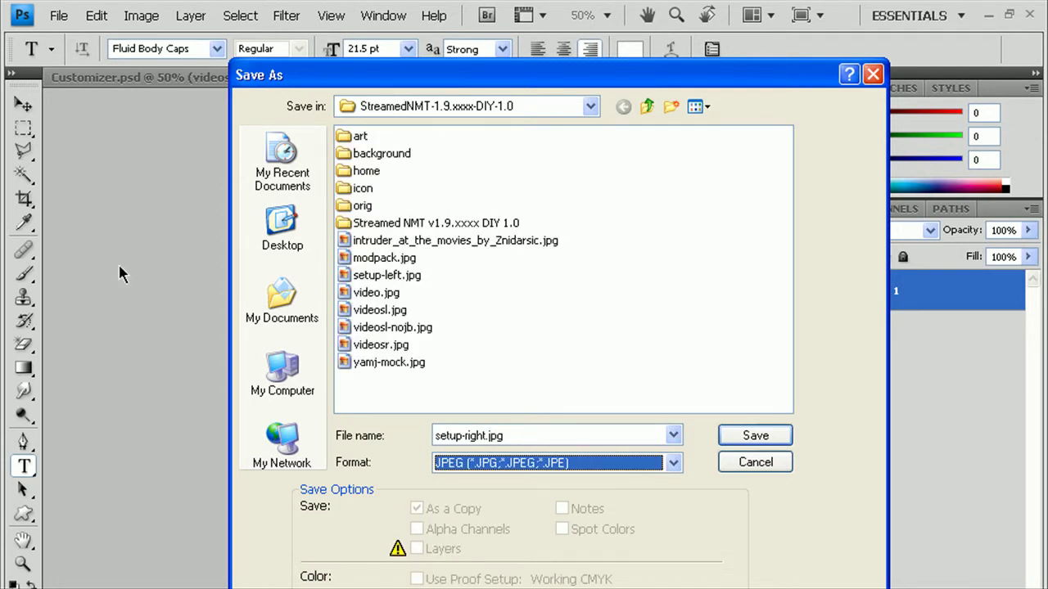
pyautogui.press('Return')
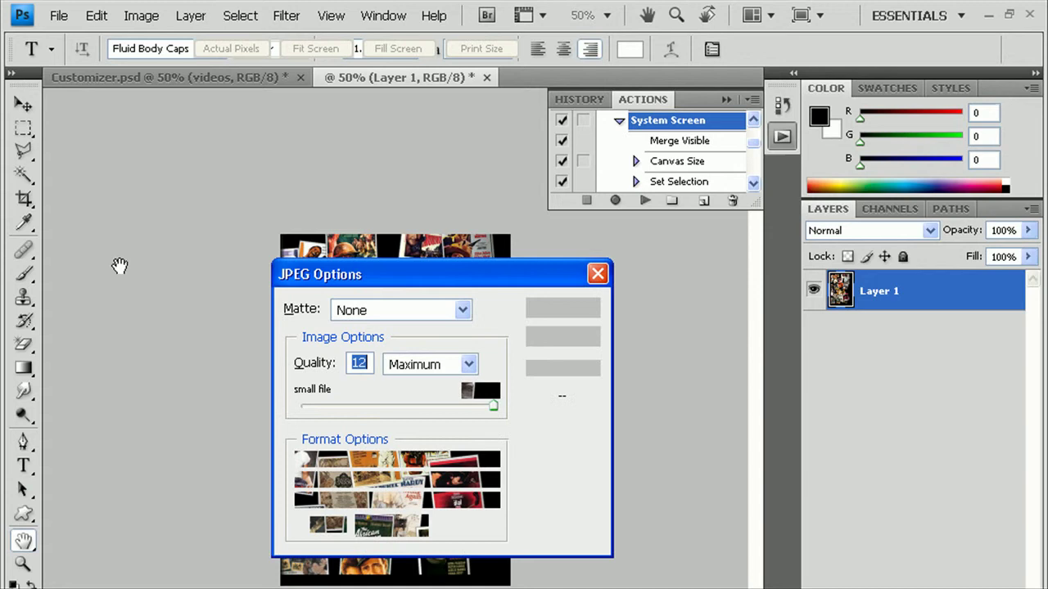
pyautogui.press('Return')
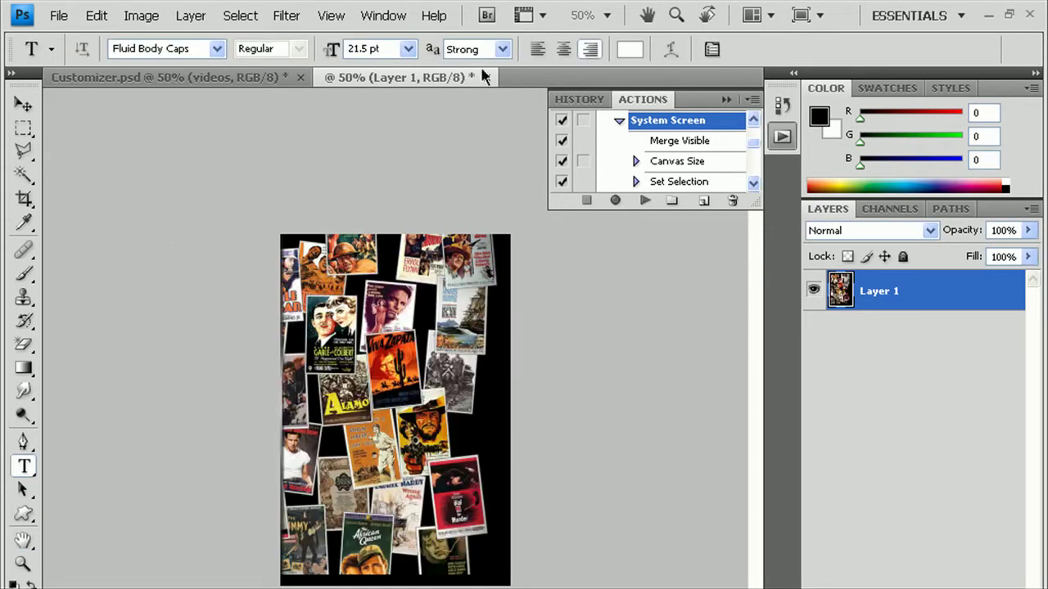
pyautogui.click(487, 78)
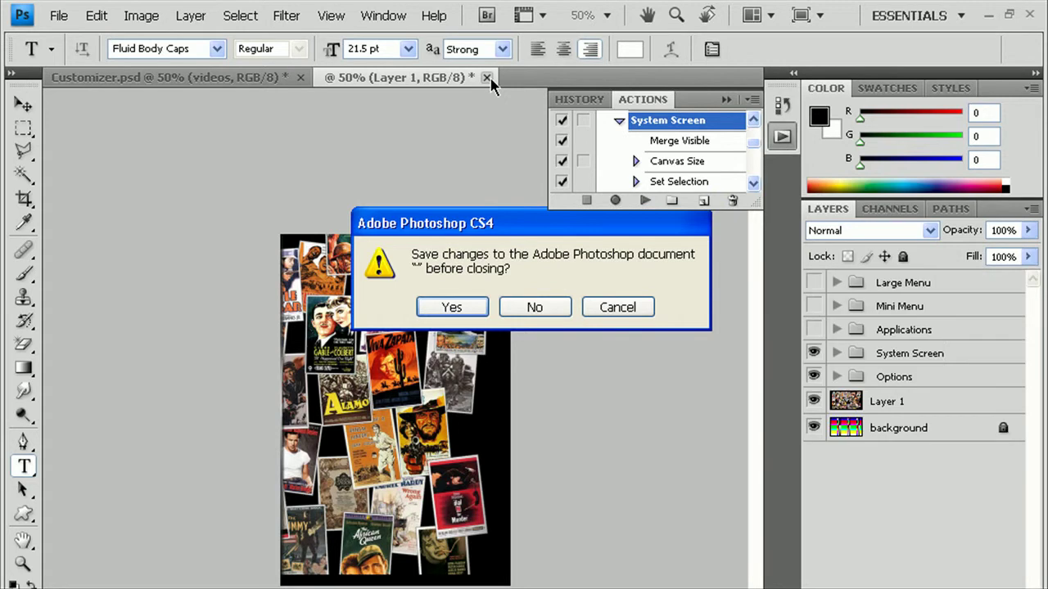
# Discard the collage changes, swap the System Screen overlay for the expanded Mini Menu, and hide Layer 1.
pyautogui.press('n')
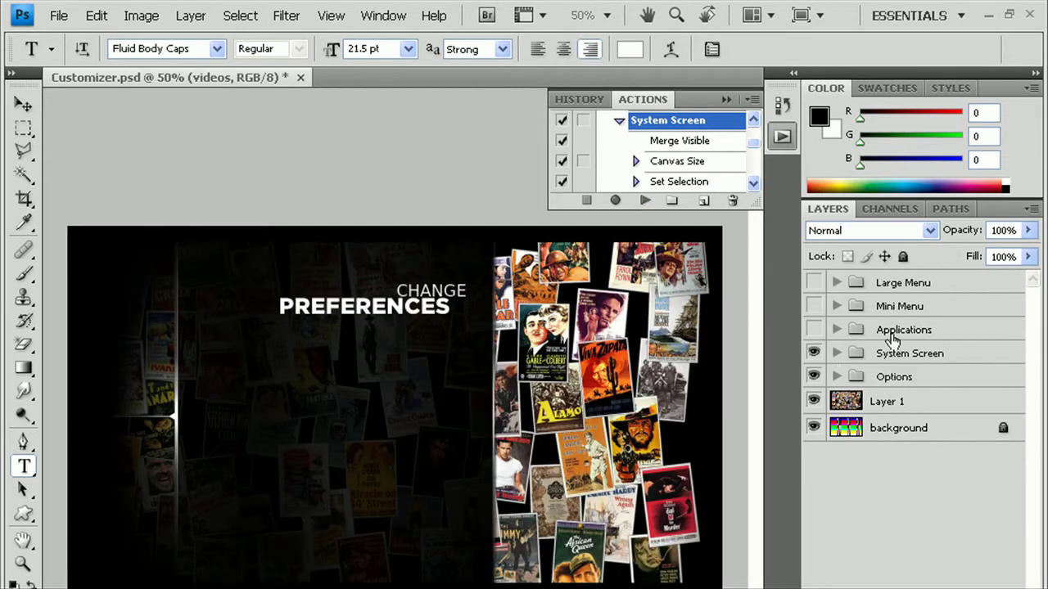
pyautogui.click(815, 354)
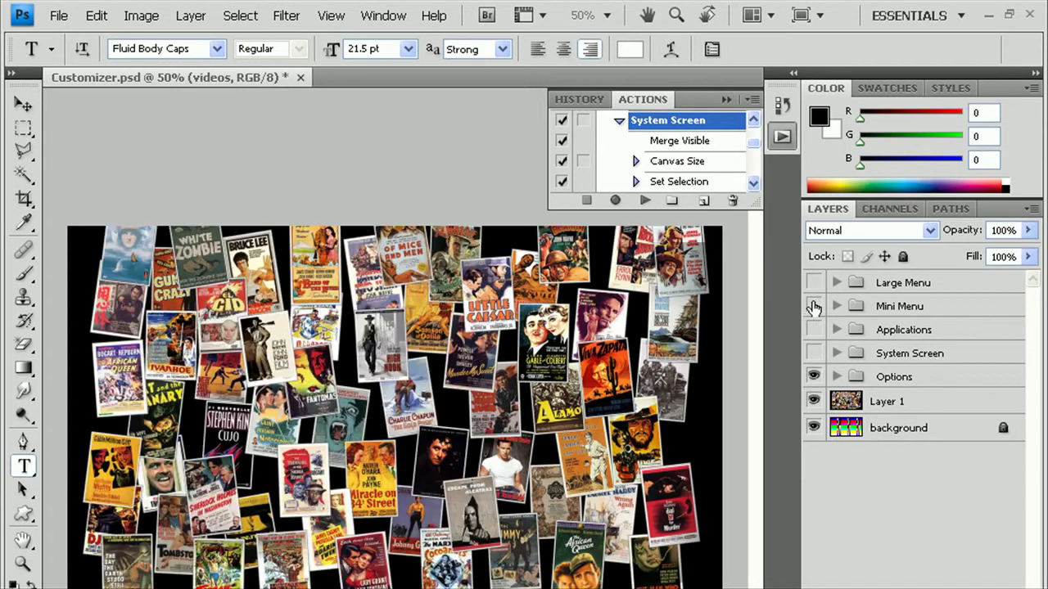
pyautogui.click(814, 307)
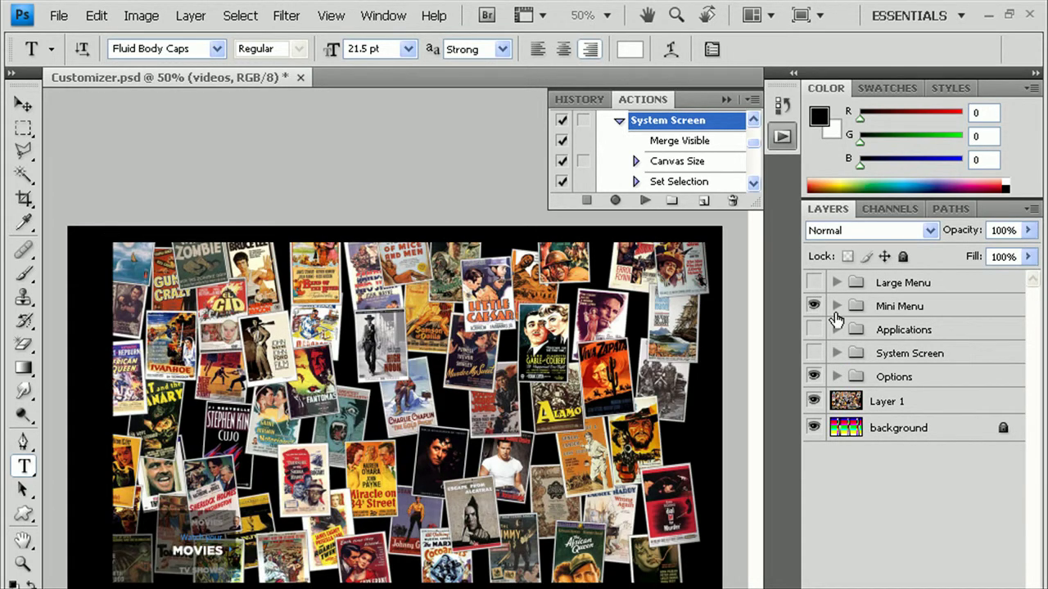
pyautogui.click(836, 306)
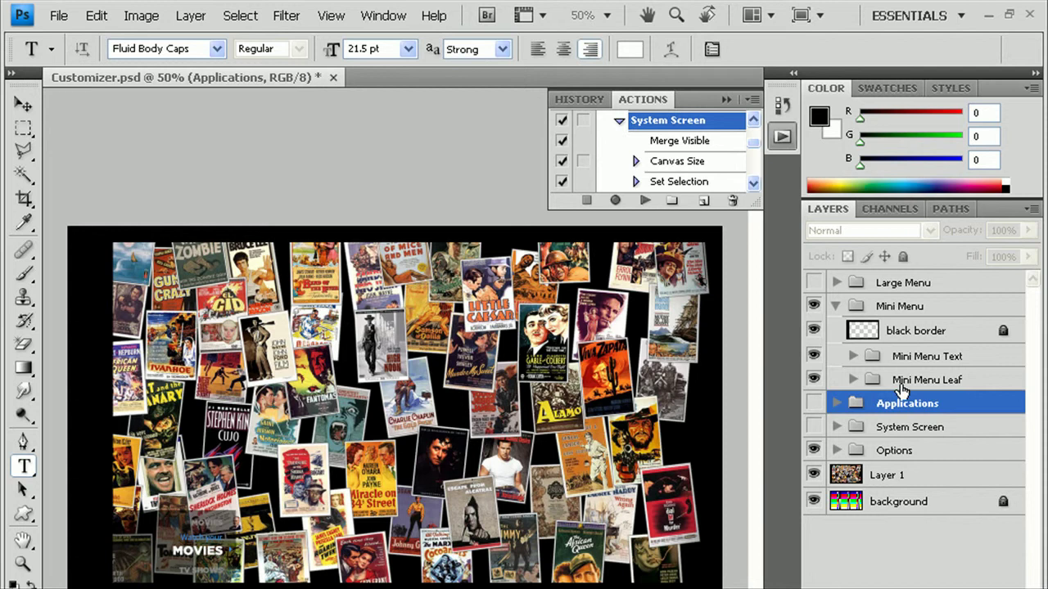
pyautogui.click(853, 380)
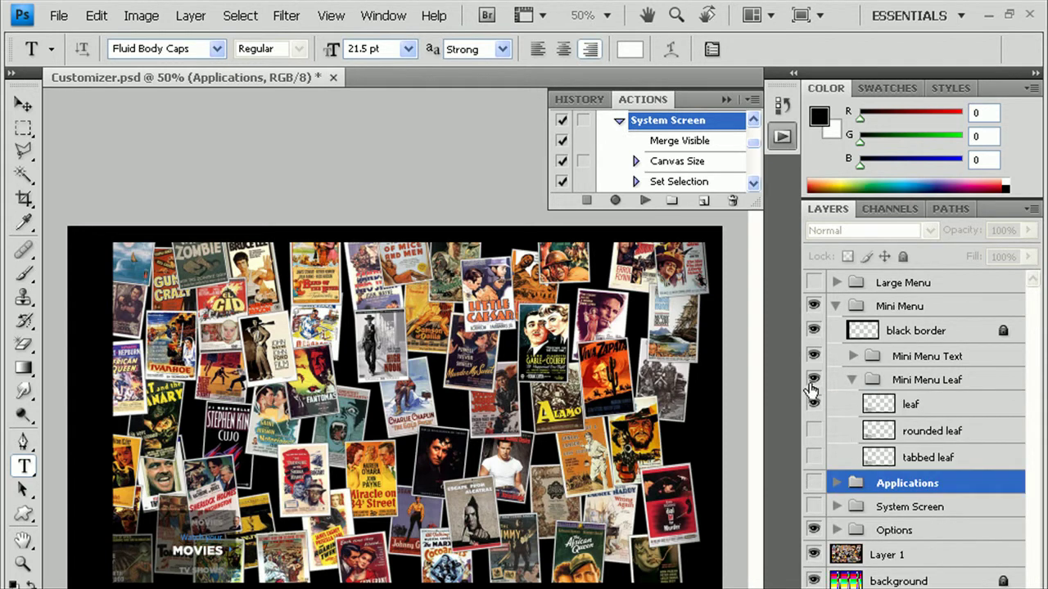
pyautogui.click(814, 553)
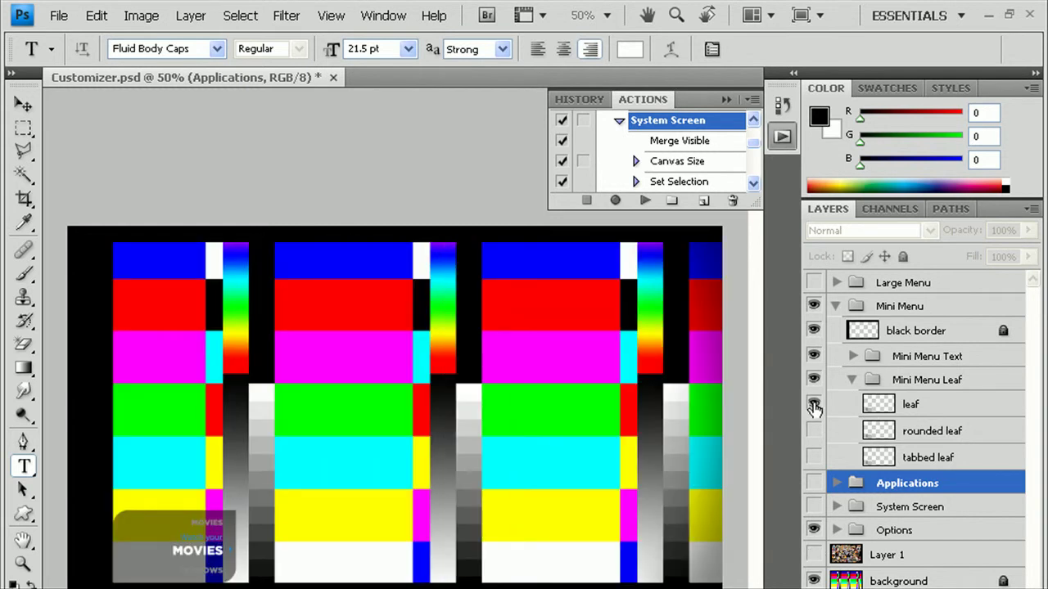
# Compare the leaf, rounded leaf and tabbed leaf overlays, leaving only rounded leaf visible.
pyautogui.click(813, 404)
pyautogui.click(813, 431)
pyautogui.click(813, 430)
pyautogui.click(814, 457)
pyautogui.click(813, 457)
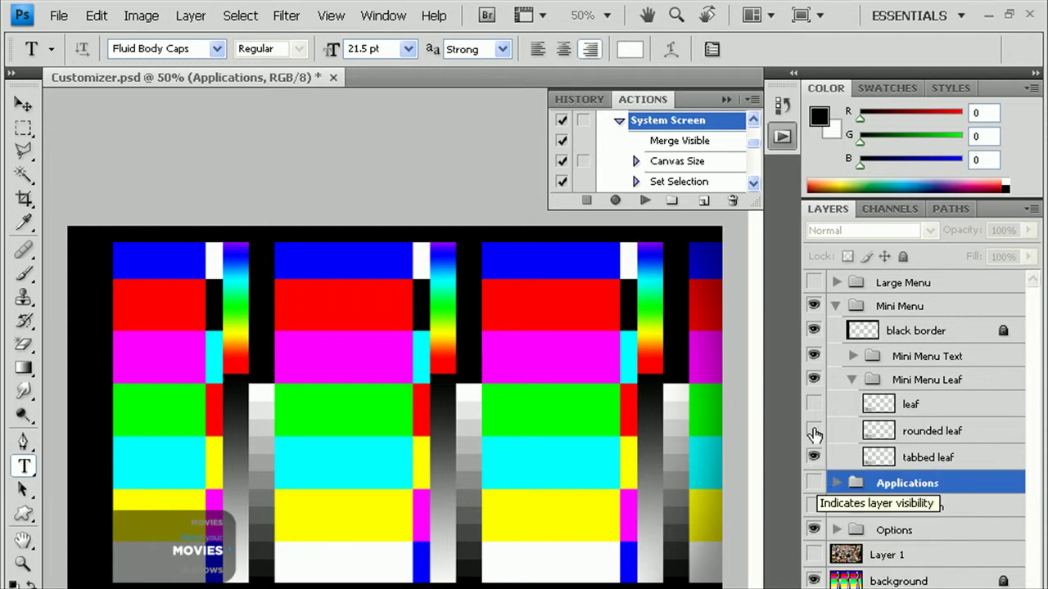
pyautogui.click(814, 457)
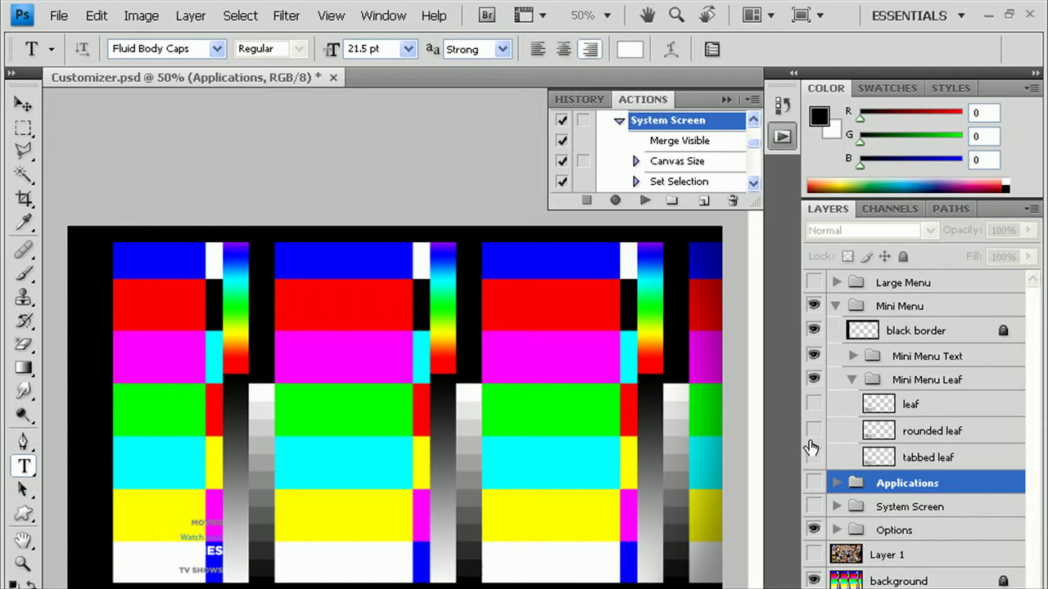
pyautogui.click(813, 430)
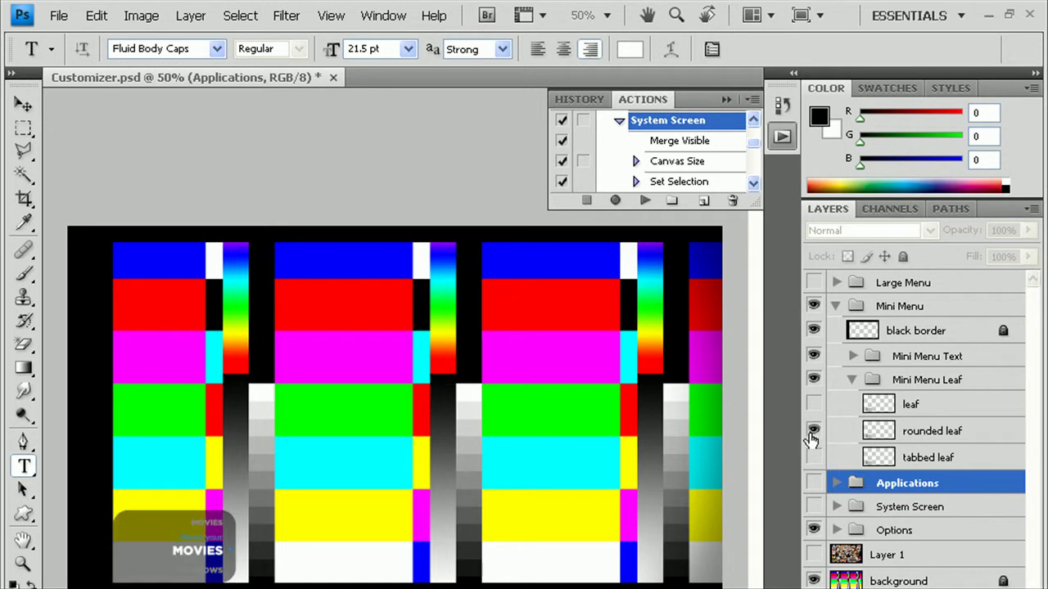
# Expand the Options group, preview its rounded corner layer, then hide the whole Options group.
pyautogui.click(835, 531)
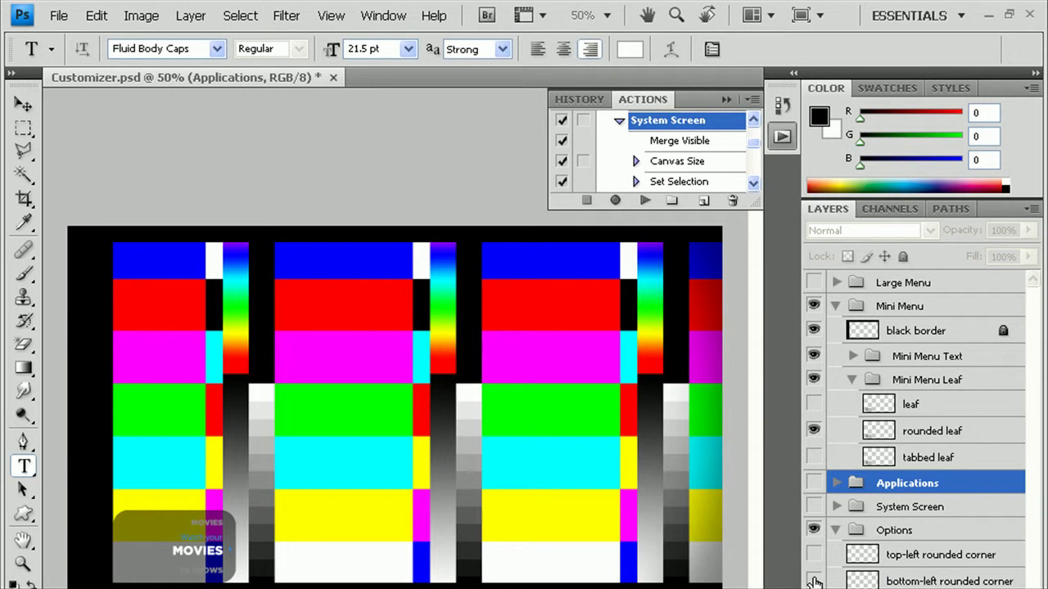
pyautogui.click(814, 555)
pyautogui.click(814, 530)
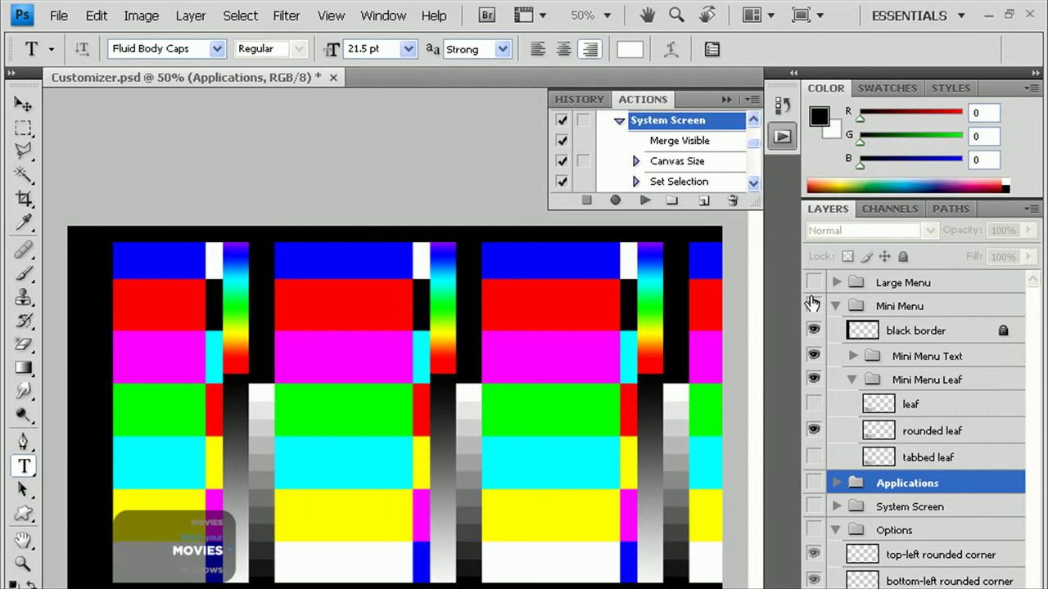
# Hide the Mini Menu and Large Menu groups, collapse Mini Menu and Options, and show System Screen.
pyautogui.click(813, 306)
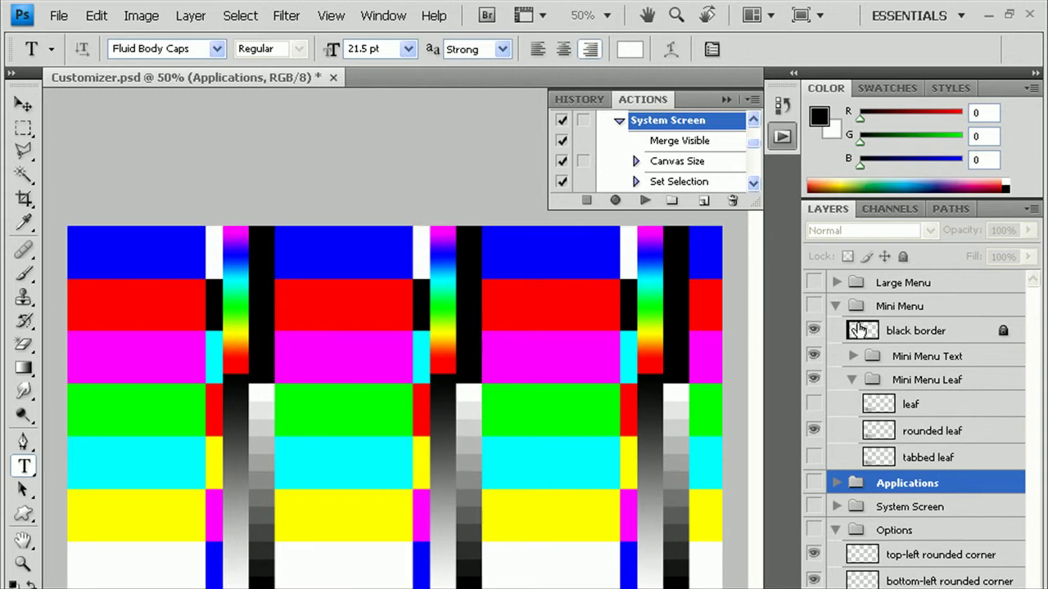
pyautogui.click(813, 284)
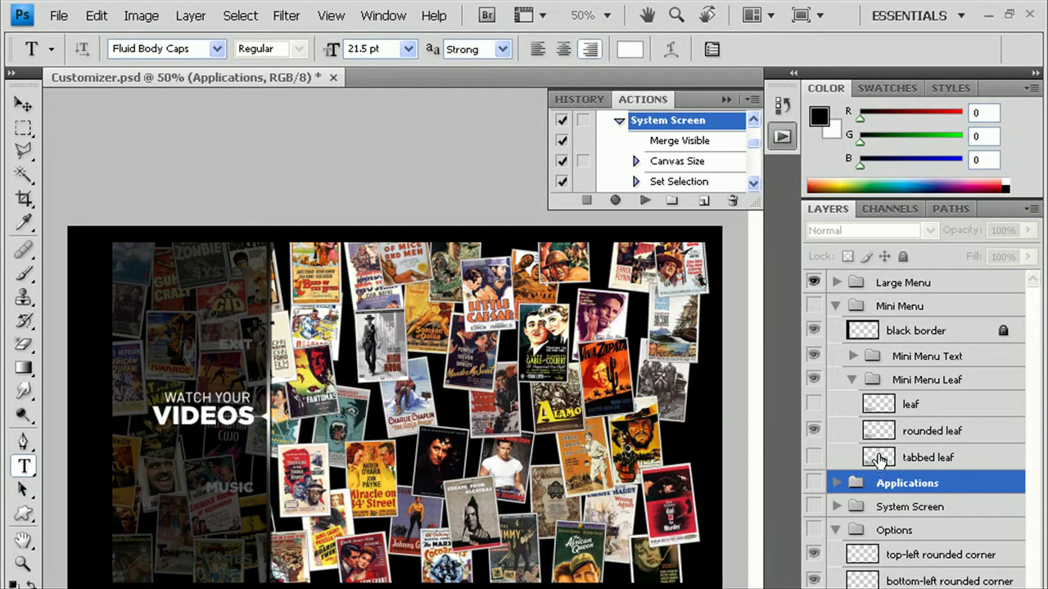
pyautogui.click(835, 306)
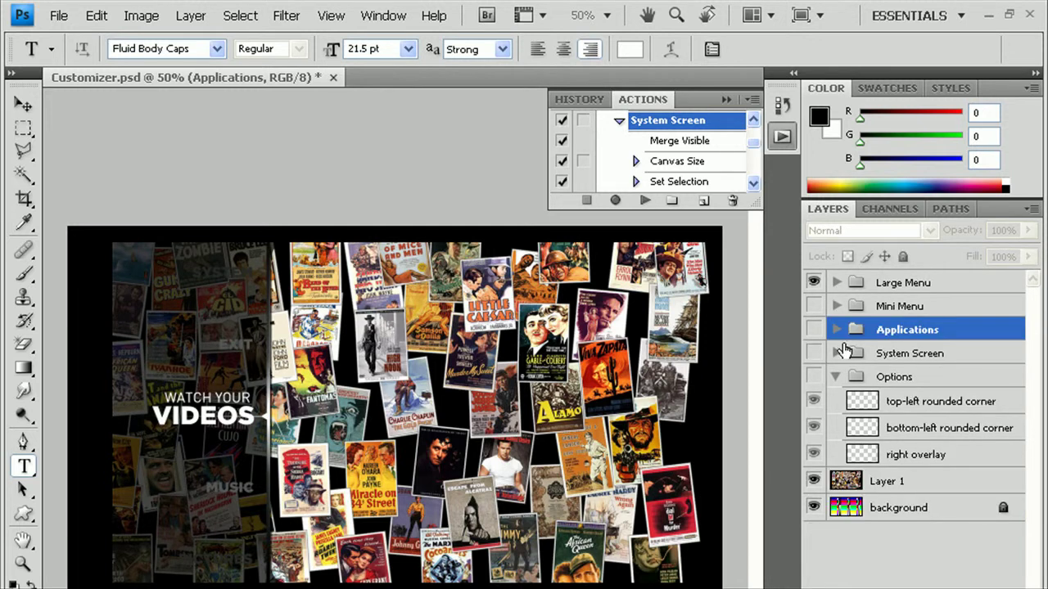
pyautogui.click(835, 378)
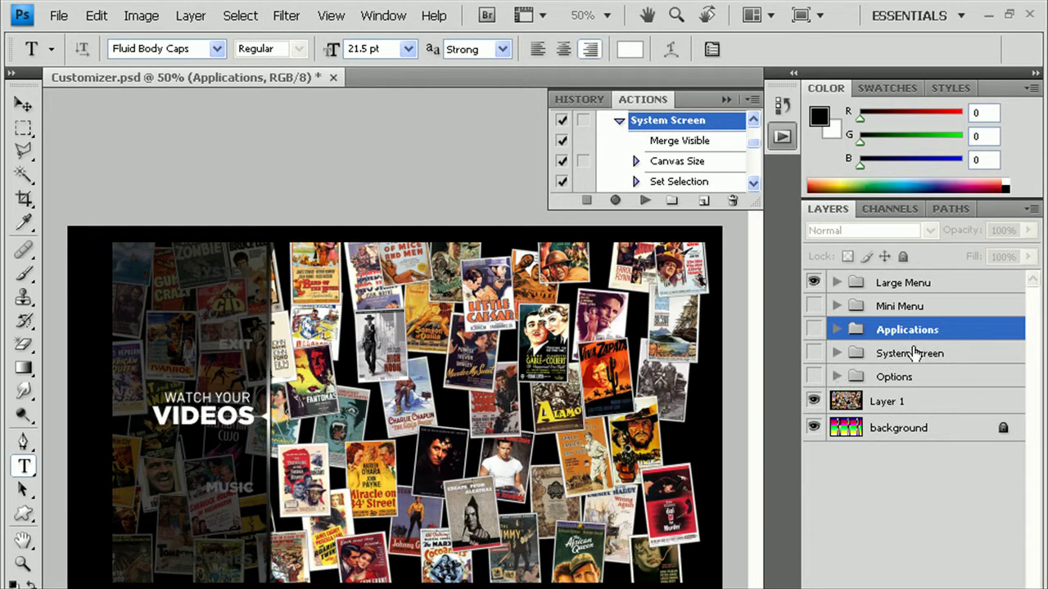
pyautogui.click(812, 281)
pyautogui.click(812, 353)
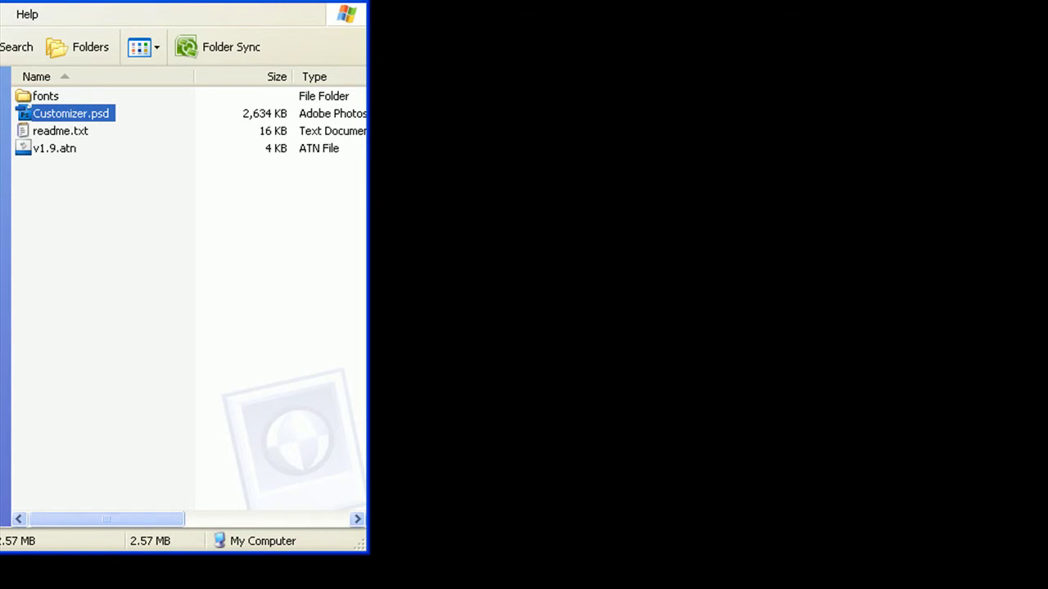
# Go up to the skin folder and select videosl.jpg through videosr.jpg.
pyautogui.click(32, 43)
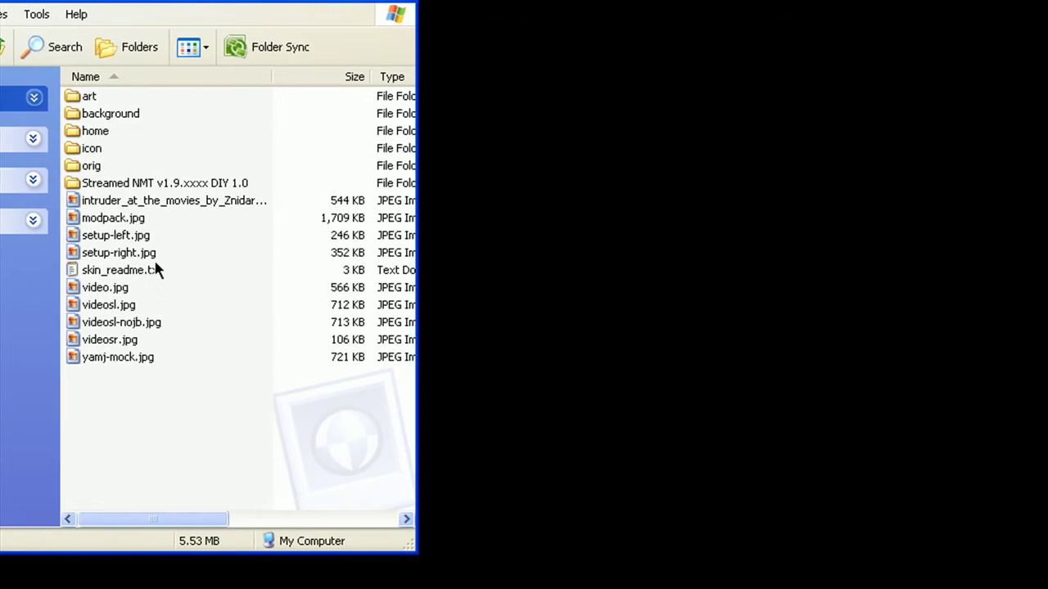
pyautogui.click(118, 243)
pyautogui.press('Down')
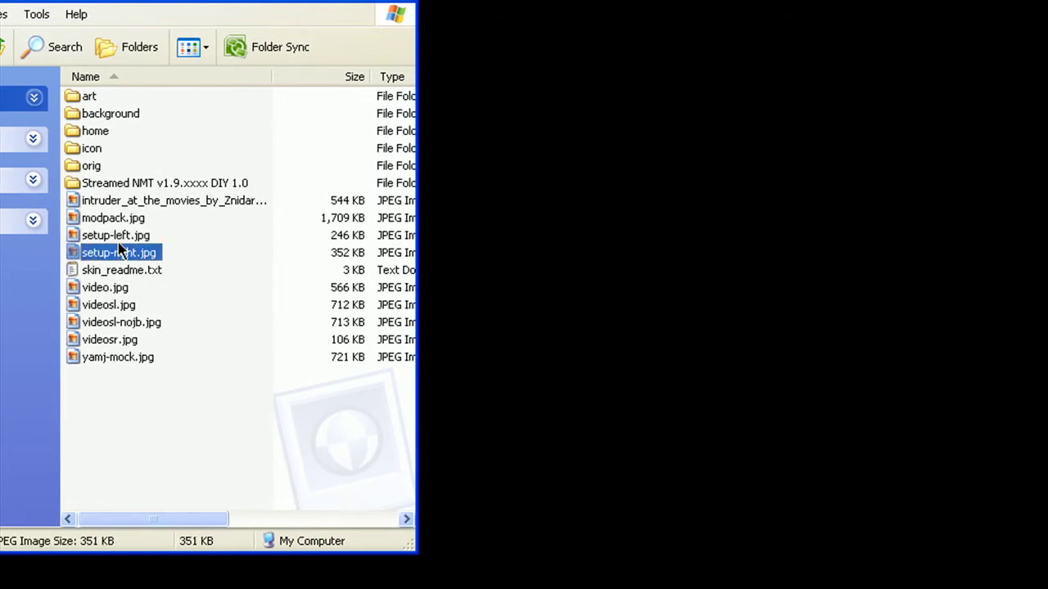
pyautogui.press('Down')
pyautogui.press('Down')
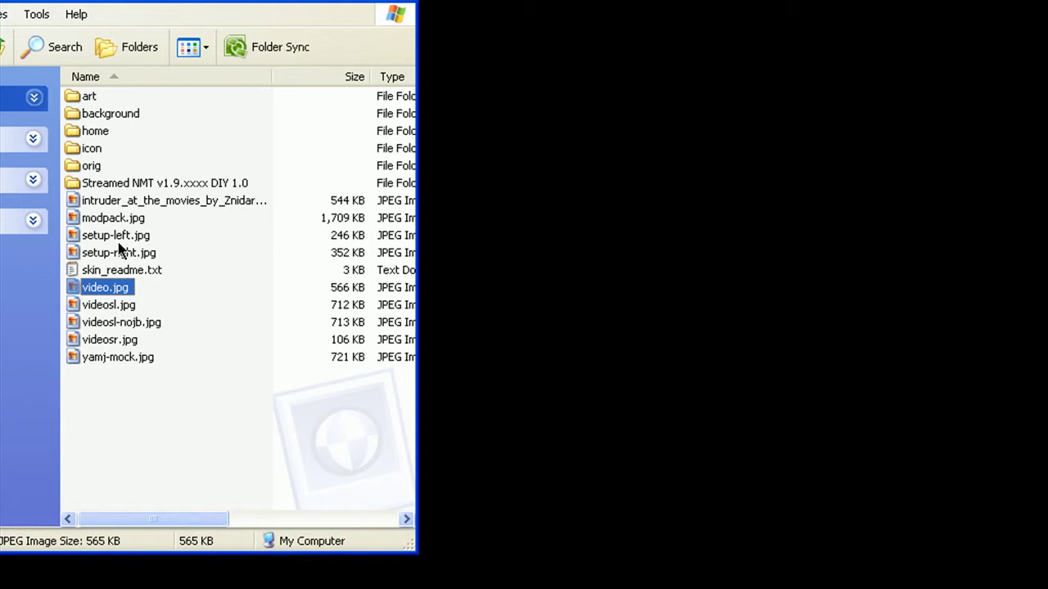
pyautogui.press('Down')
pyautogui.hotkey('shift', 'Down')
pyautogui.hotkey('shift', 'Down')
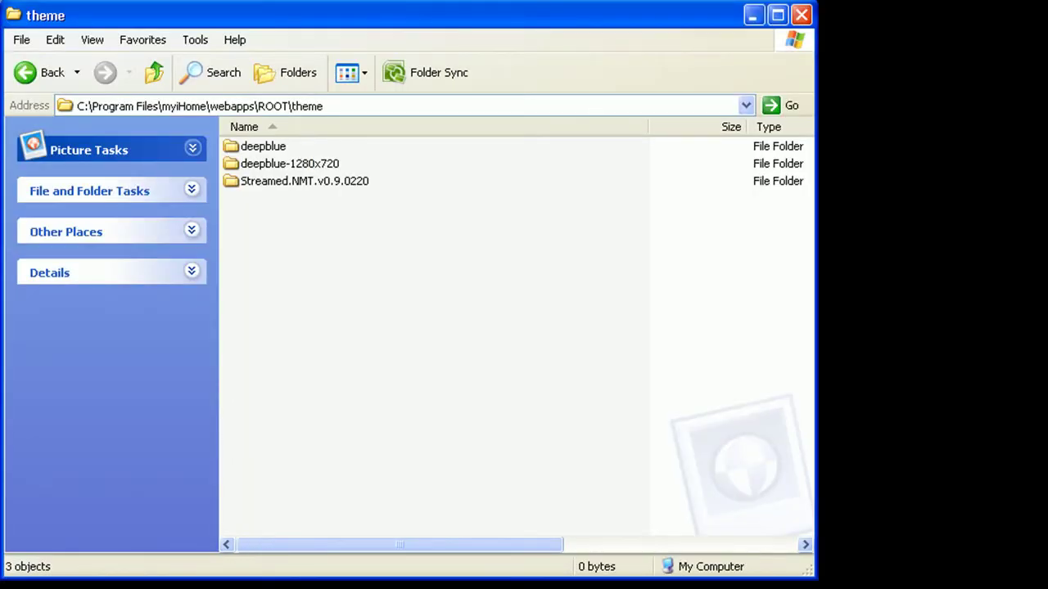
# Move the theme window aside and open Streamed.NMT.v0.9.0220, then its background folder.
pyautogui.moveTo(320, 26); pyautogui.dragTo(621, 24)
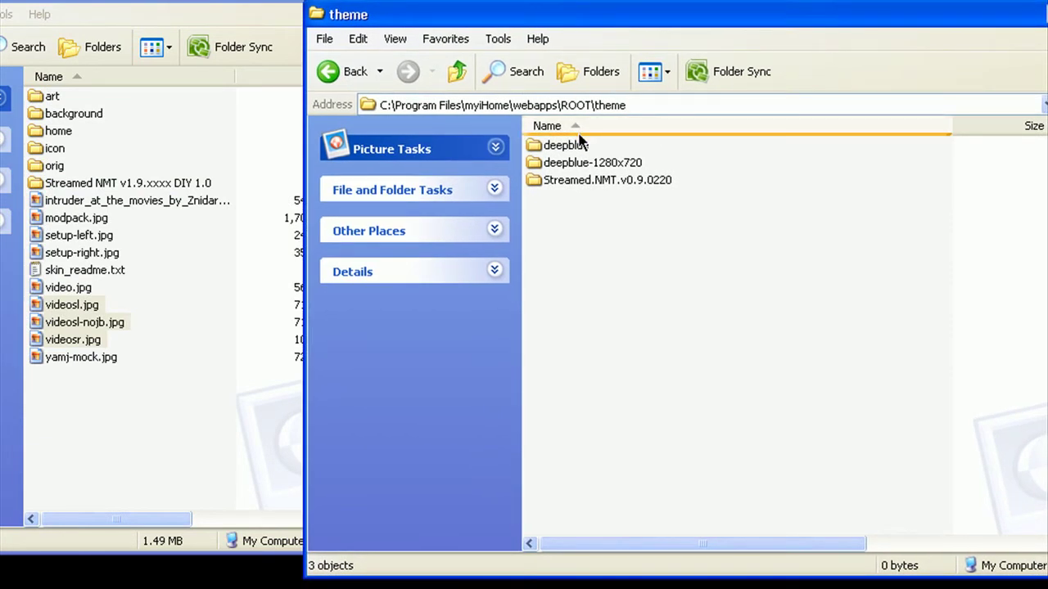
pyautogui.click(604, 183)
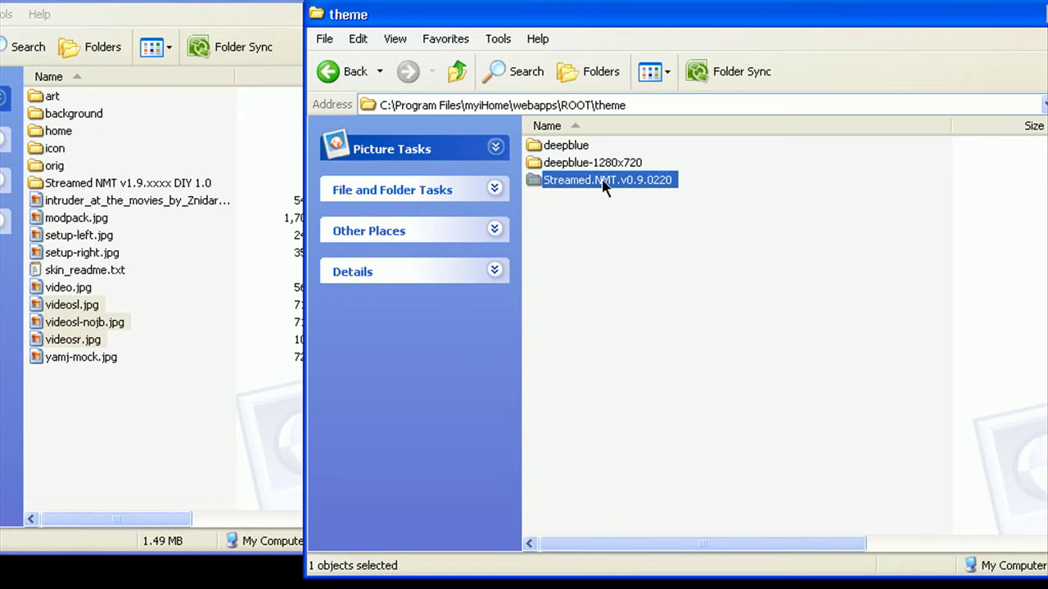
pyautogui.press('Up')
pyautogui.press('Down')
pyautogui.press('Return')
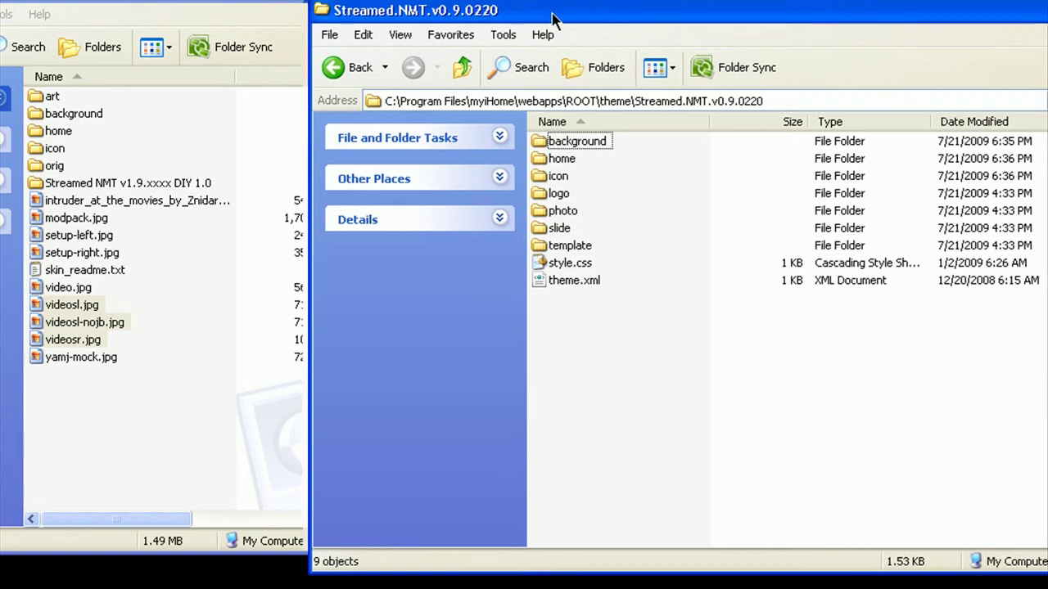
pyautogui.moveTo(551, 17); pyautogui.dragTo(635, 28)
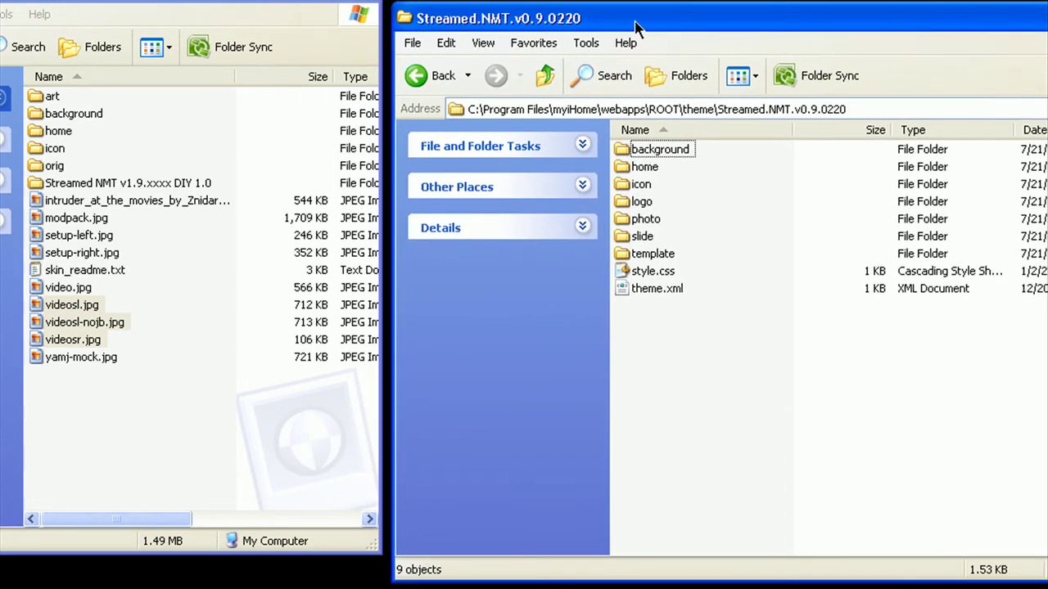
pyautogui.press('space')
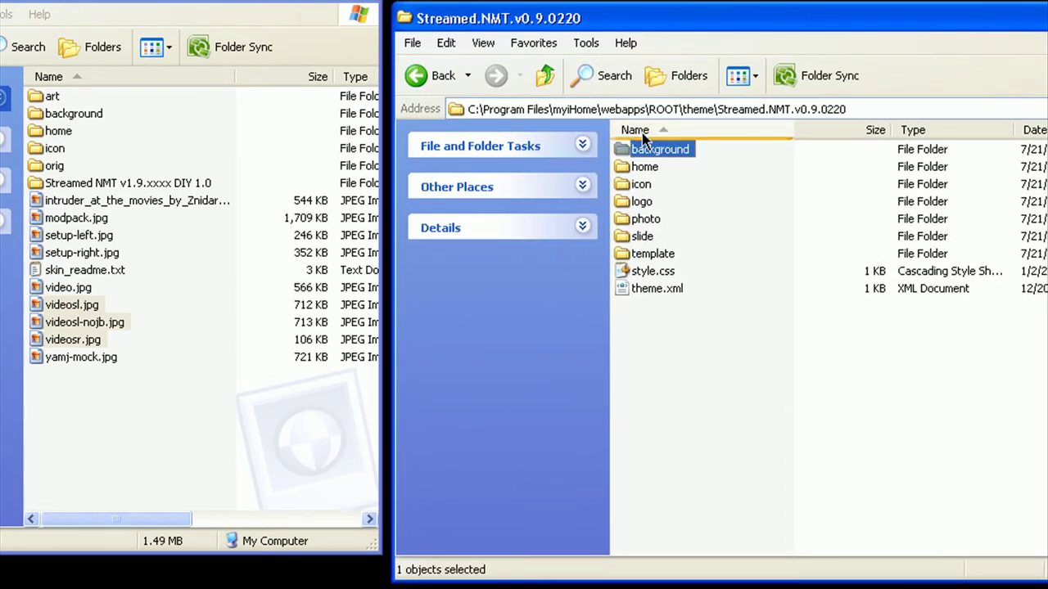
pyautogui.press('Return')
# Preview the existing background images, starting from video.jpg, in the picture viewer.
pyautogui.press('space')
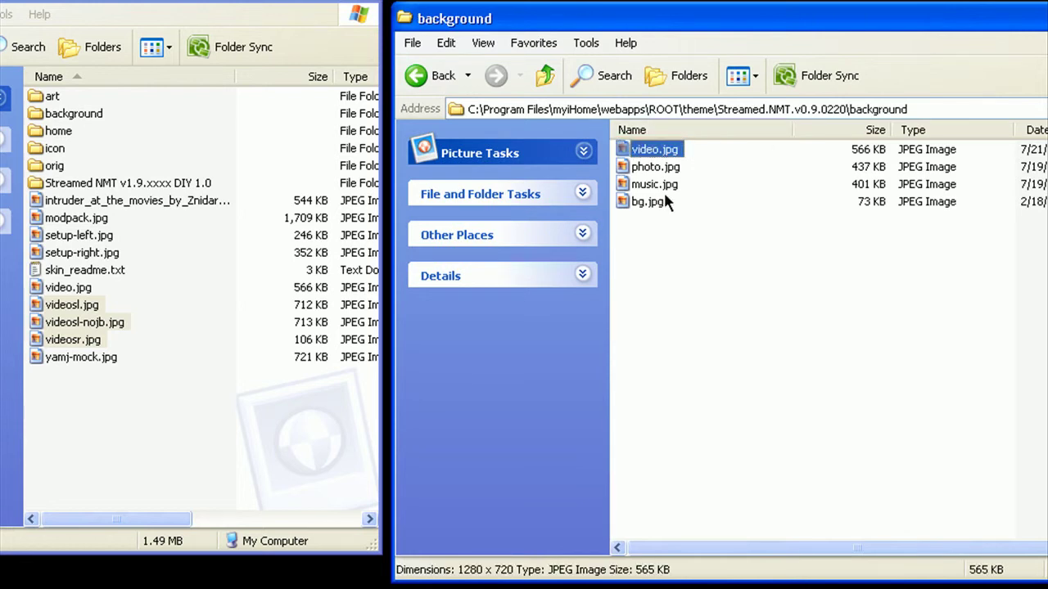
pyautogui.press('Return')
pyautogui.press('Right')
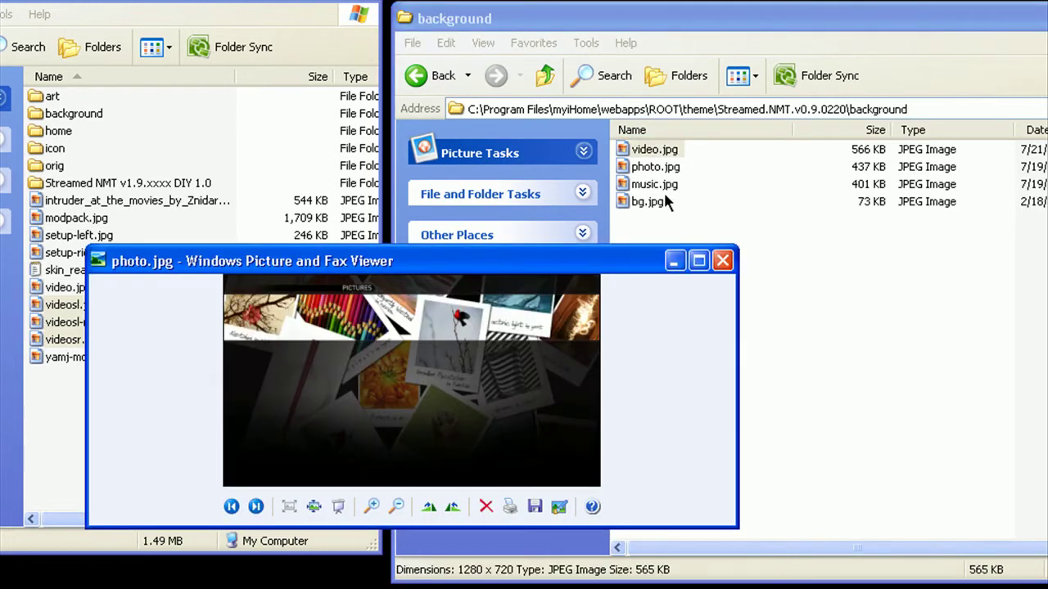
pyautogui.press('Right')
pyautogui.press('Right')
pyautogui.press('Right')
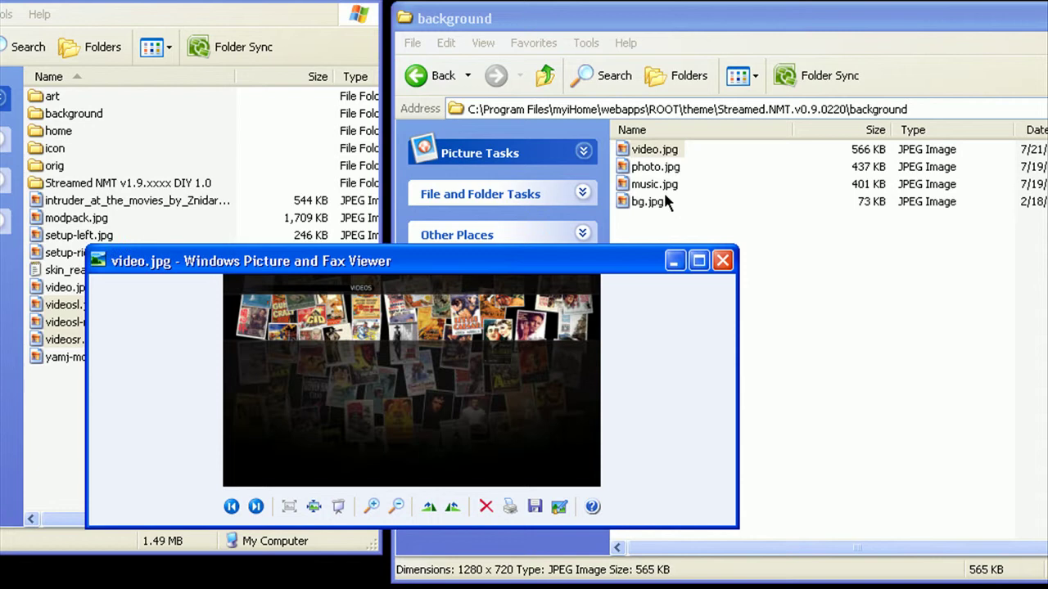
pyautogui.press('Right')
pyautogui.press('Right')
pyautogui.press('Right')
pyautogui.press('Right')
pyautogui.press('Right')
pyautogui.press('Right')
pyautogui.press('Right')
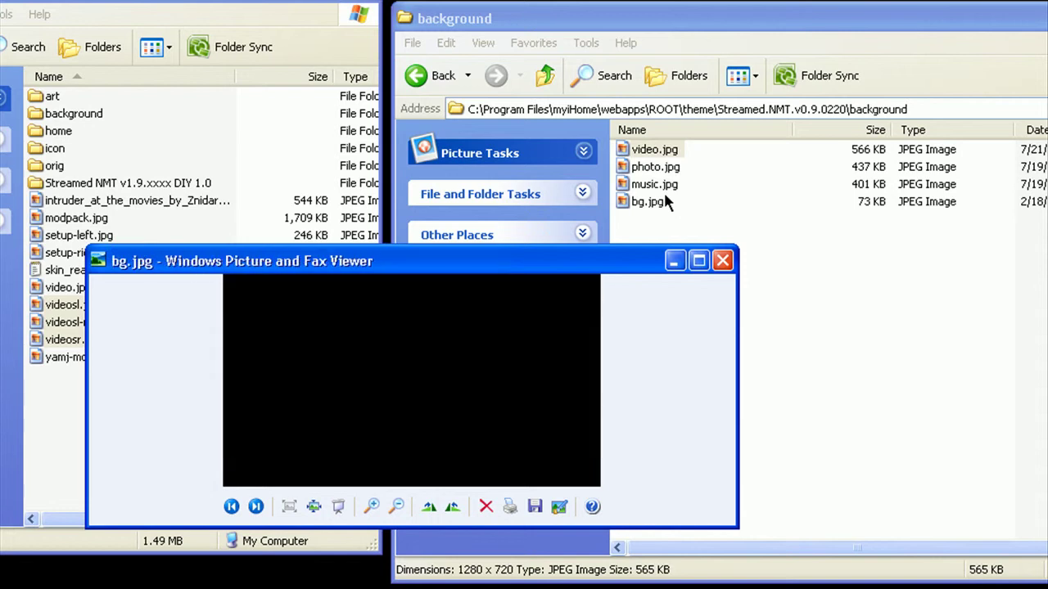
pyautogui.press('Right')
pyautogui.press('Right')
pyautogui.hotkey('alt', 'F4')
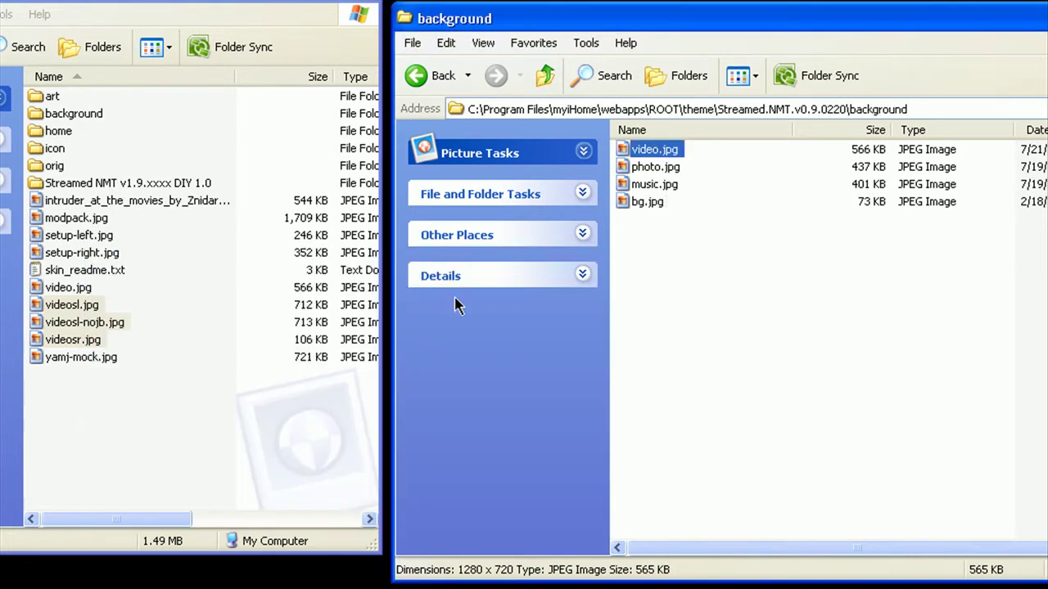
# Move the new video.jpg into the background folder, replacing the old one, then return to Streamed.NMT.v0.9.0220.
pyautogui.click(697, 213)
pyautogui.click(243, 358)
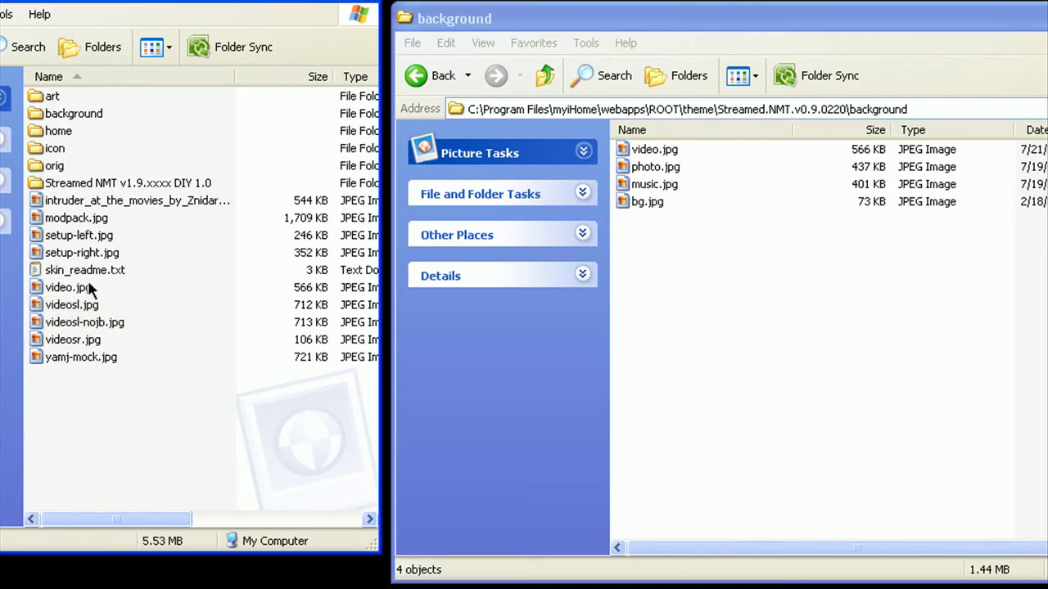
pyautogui.click(81, 289)
pyautogui.moveTo(82, 291); pyautogui.dragTo(700, 282)
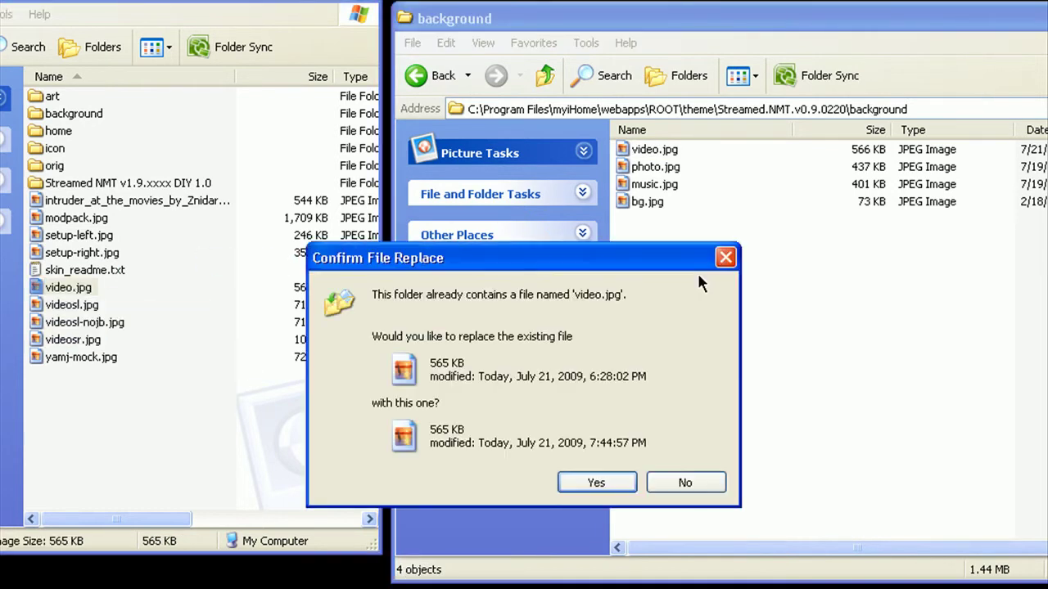
pyautogui.click(601, 480)
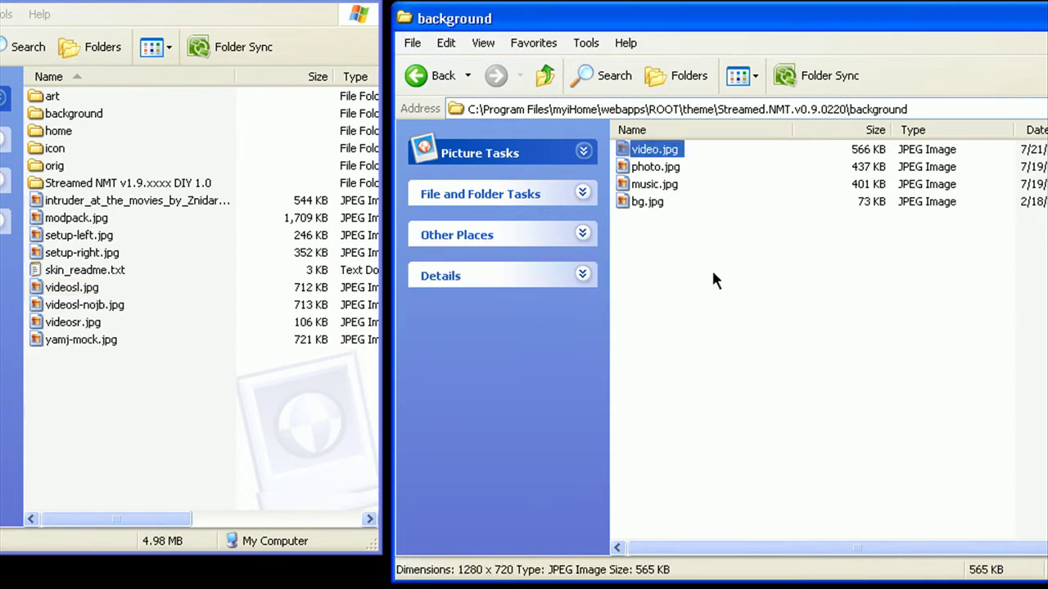
pyautogui.click(712, 273)
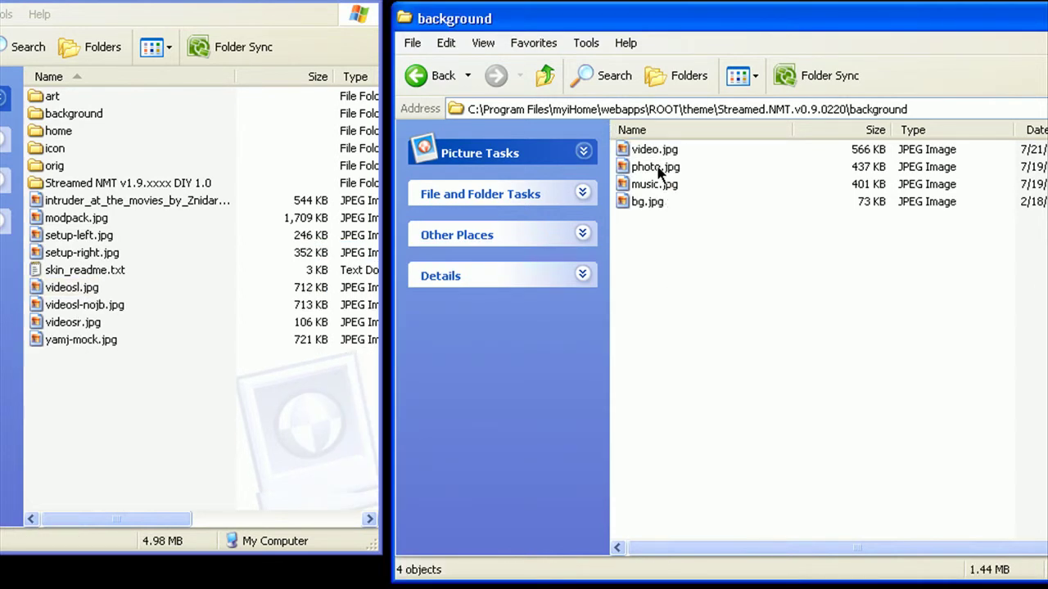
pyautogui.click(620, 168)
pyautogui.click(545, 75)
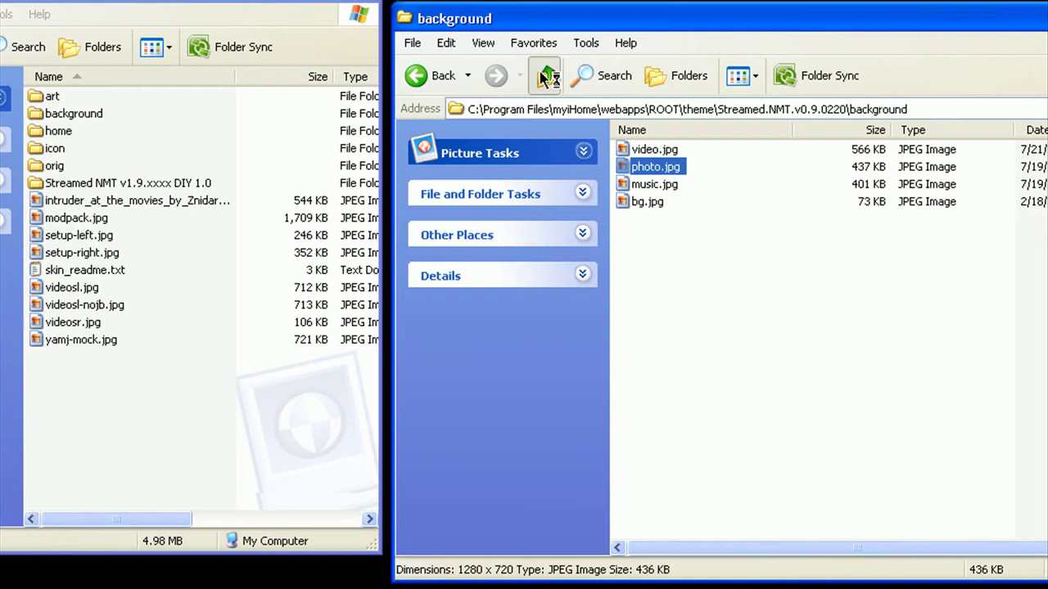
# Move videosl.jpg, videosl-nojb.jpg and videosr.jpg into the home folder, replacing all existing copies.
pyautogui.click(632, 168)
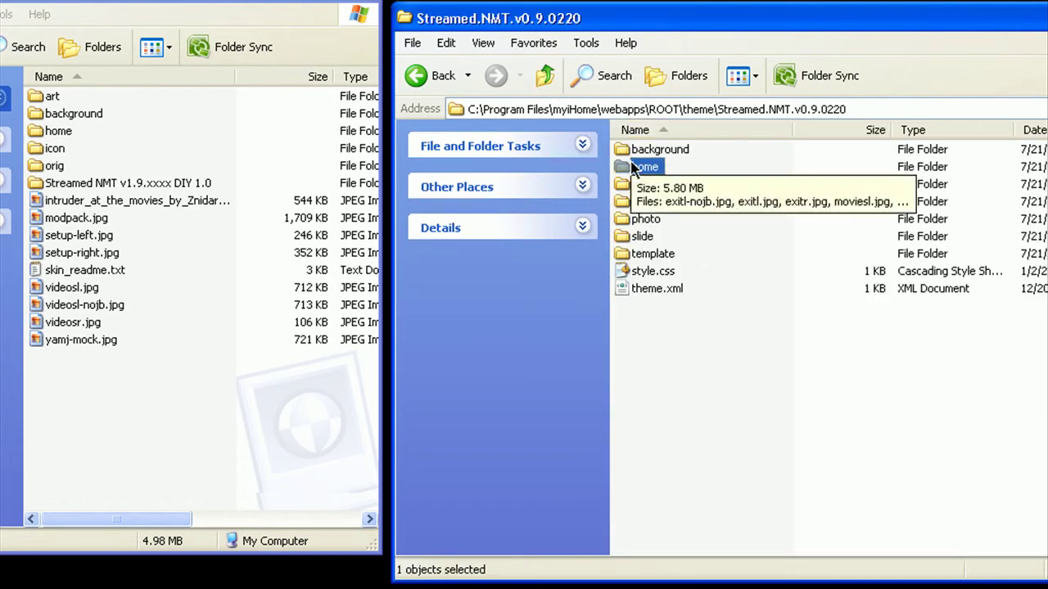
pyautogui.doubleClick(633, 169)
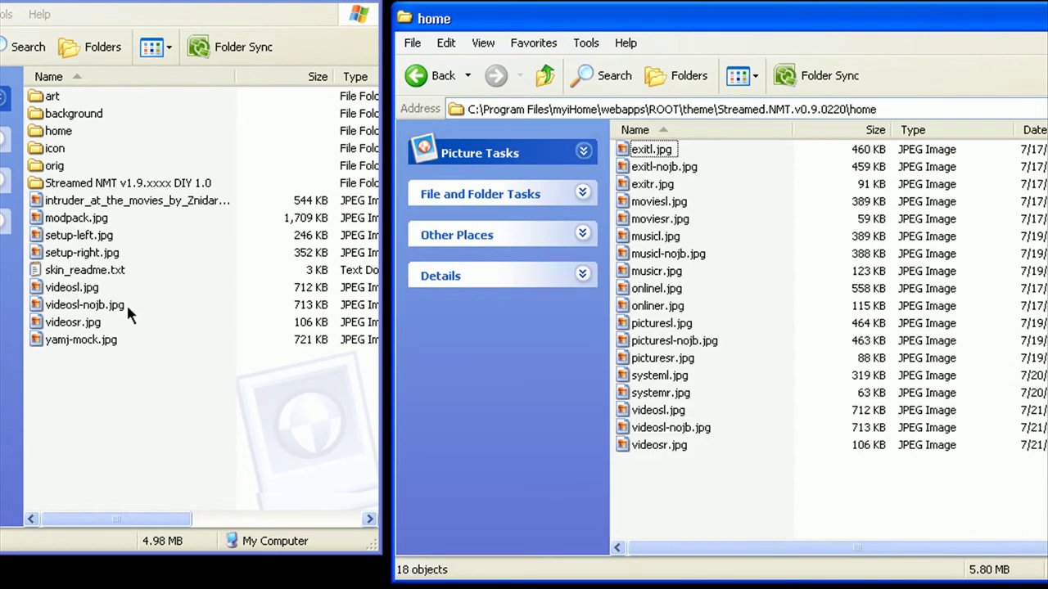
pyautogui.moveTo(122, 323); pyautogui.dragTo(55, 297)
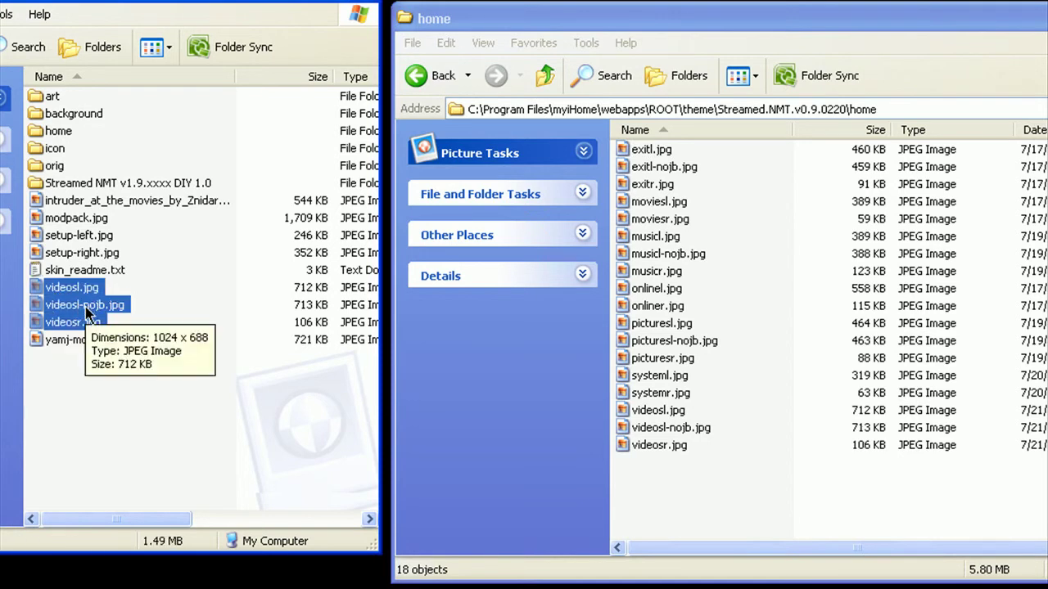
pyautogui.moveTo(89, 322); pyautogui.dragTo(779, 340)
pyautogui.click(508, 483)
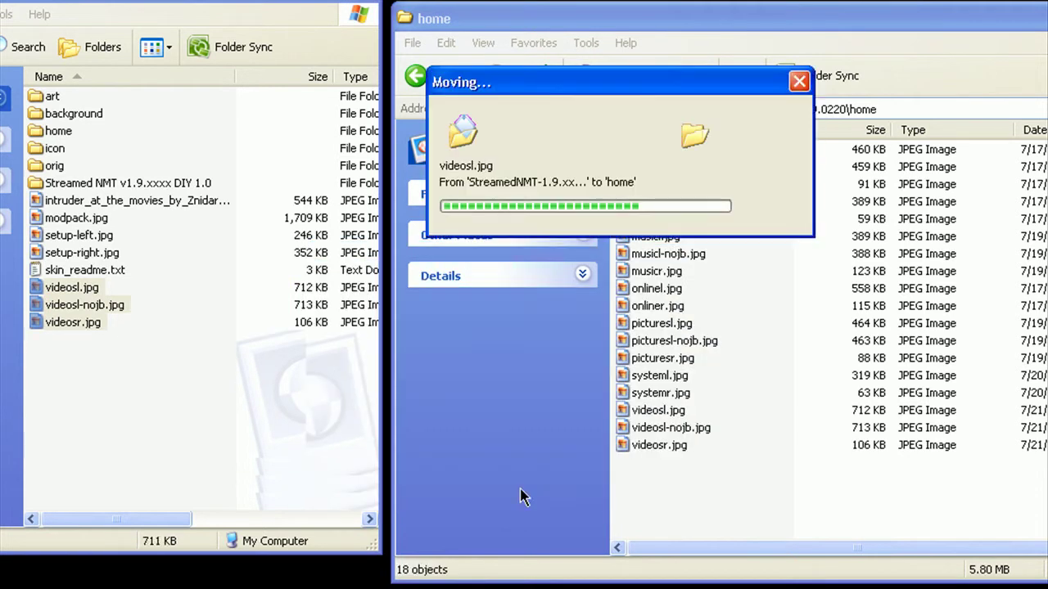
pyautogui.click(724, 479)
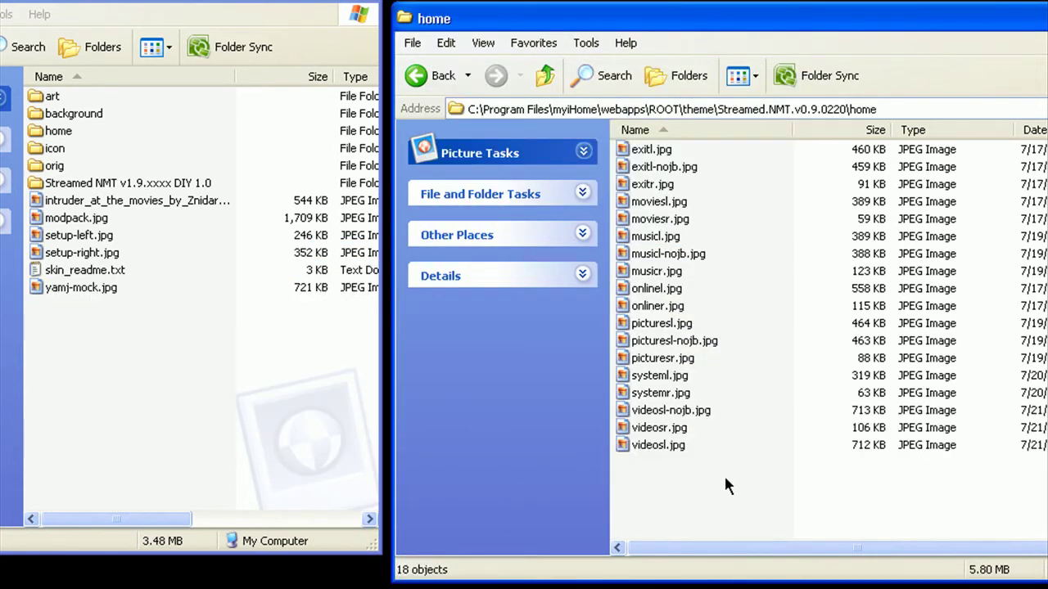
# Move setup-left.jpg and setup-right.jpg into the icon folder, replacing the existing setup images.
pyautogui.press('BackSpace')
pyautogui.press('Down')
pyautogui.press('Return')
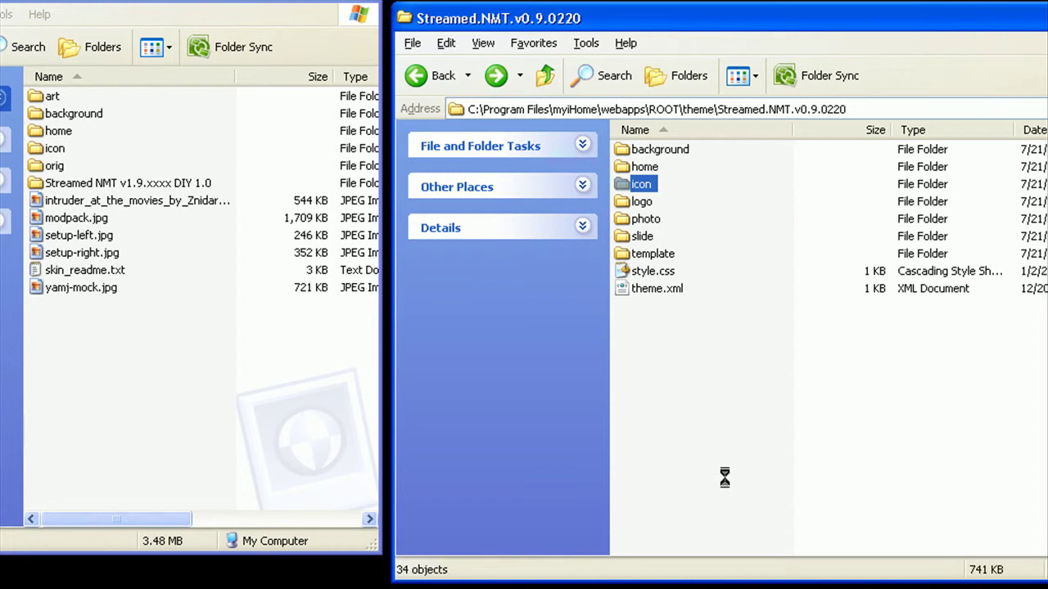
pyautogui.click(98, 238)
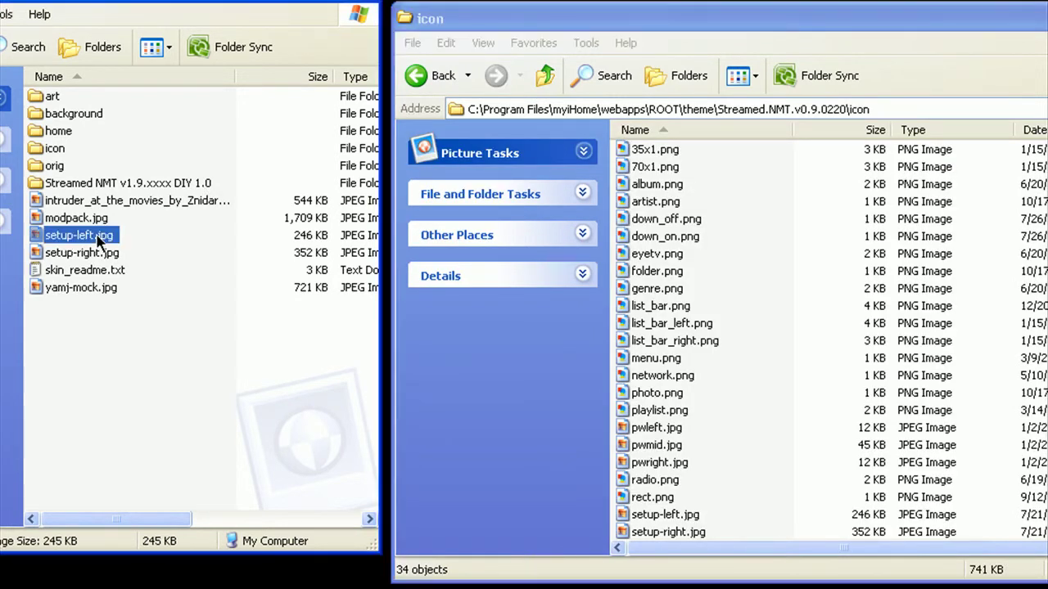
pyautogui.doubleClick(98, 238)
pyautogui.press('Right')
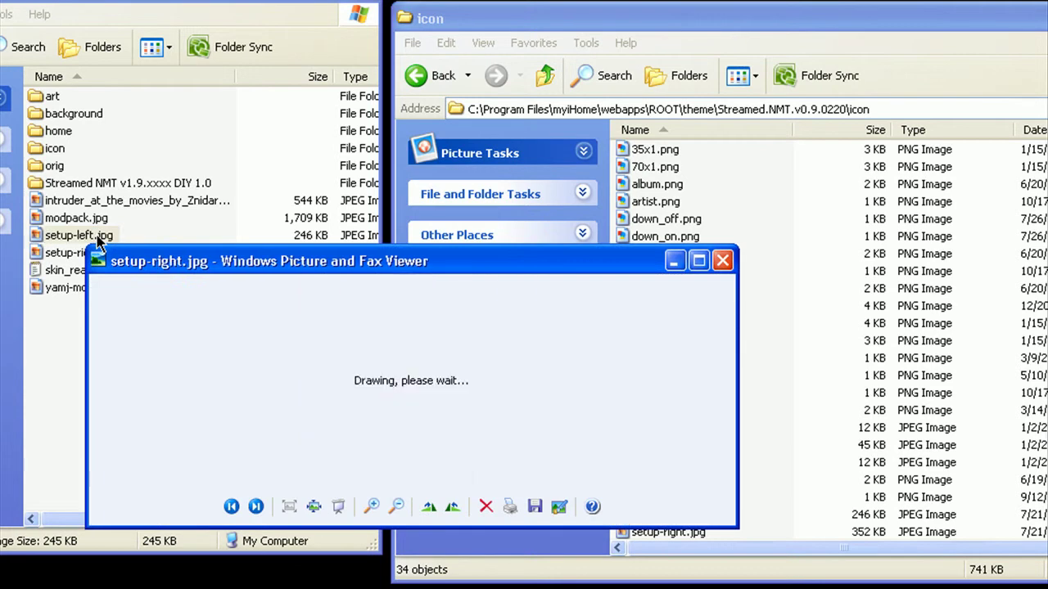
pyautogui.hotkey('alt', 'F4')
pyautogui.moveTo(135, 229); pyautogui.dragTo(778, 267)
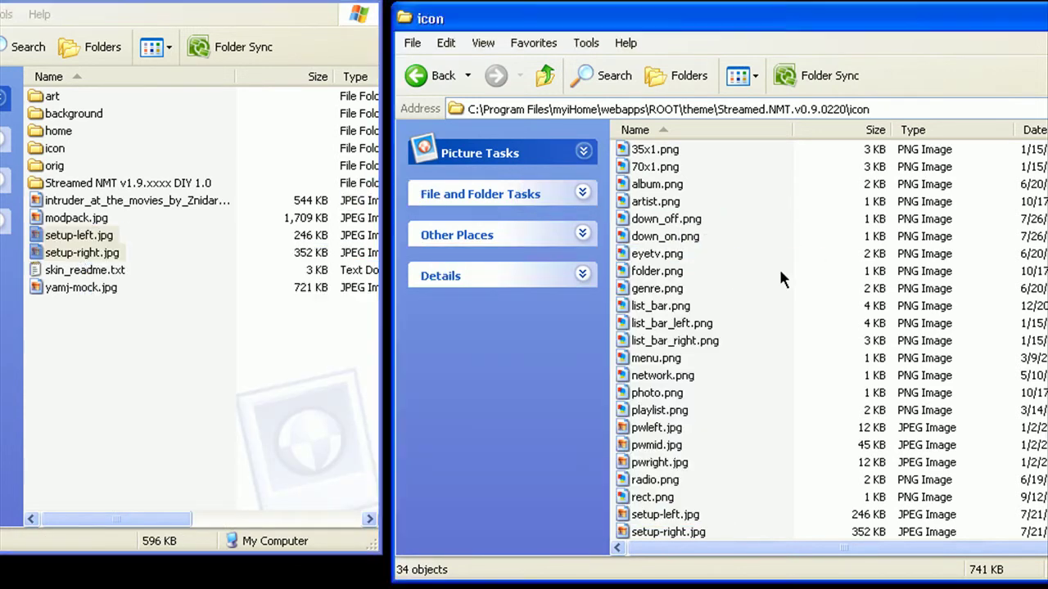
pyautogui.click(508, 488)
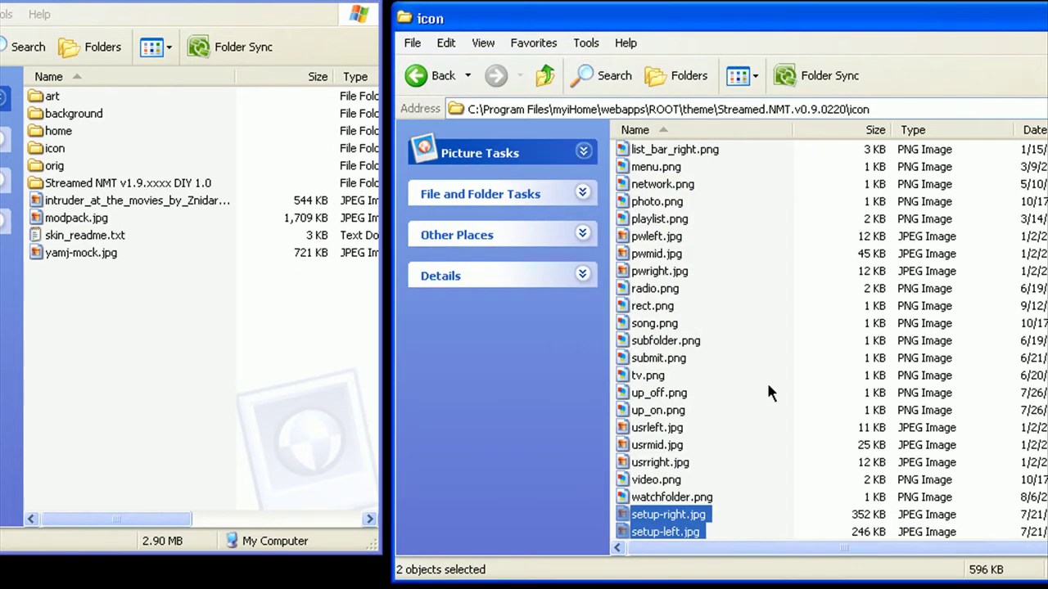
pyautogui.click(766, 380)
# Go up to the themes list and duplicate the Streamed.NMT.v0.9.0220 folder by copy and paste.
pyautogui.press('BackSpace')
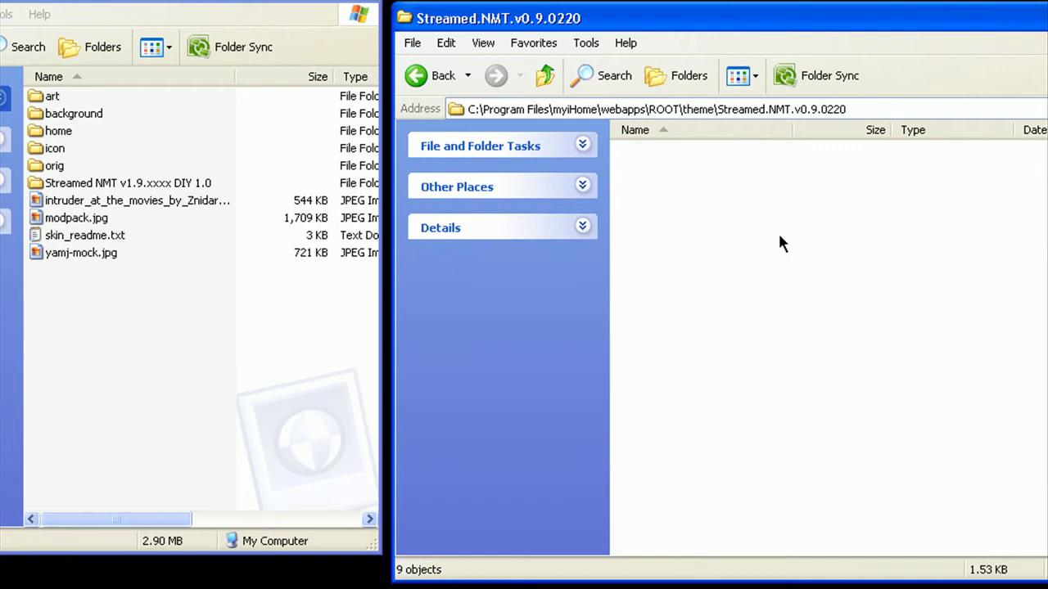
pyautogui.press('BackSpace')
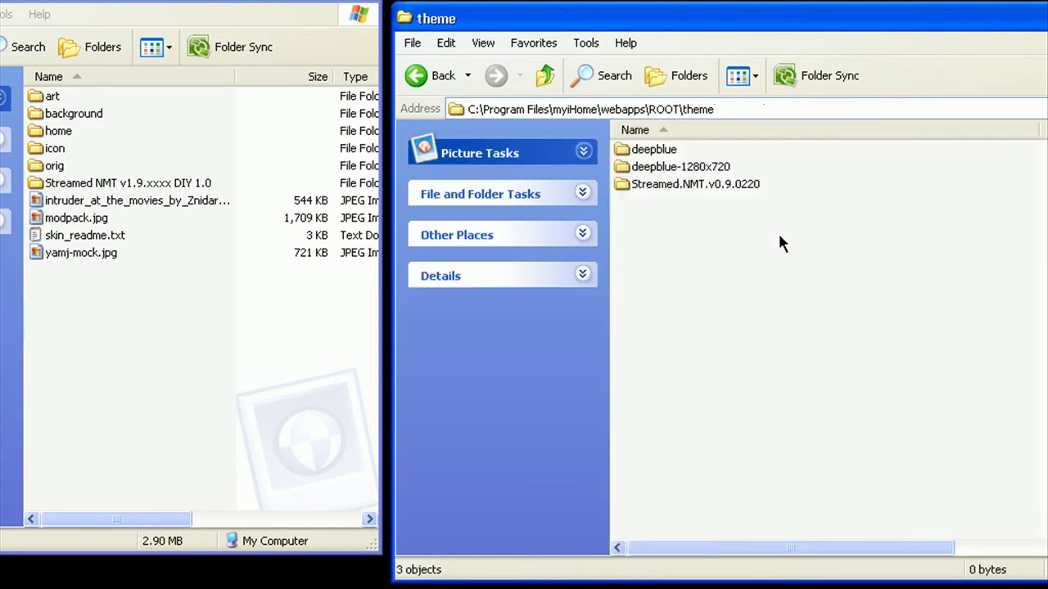
pyautogui.press('Down')
pyautogui.press('Down')
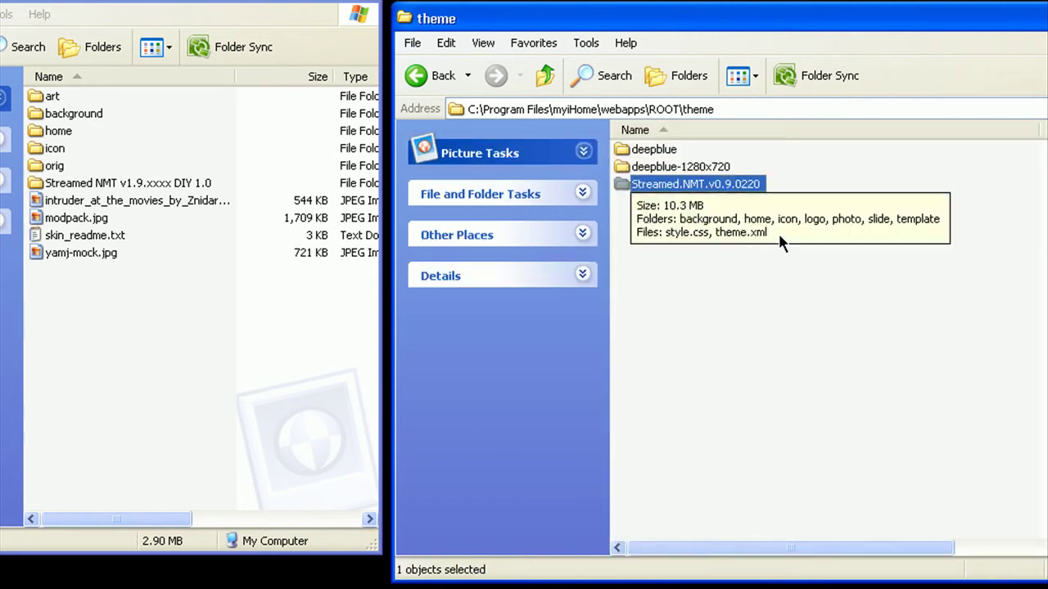
pyautogui.rightClick(754, 193)
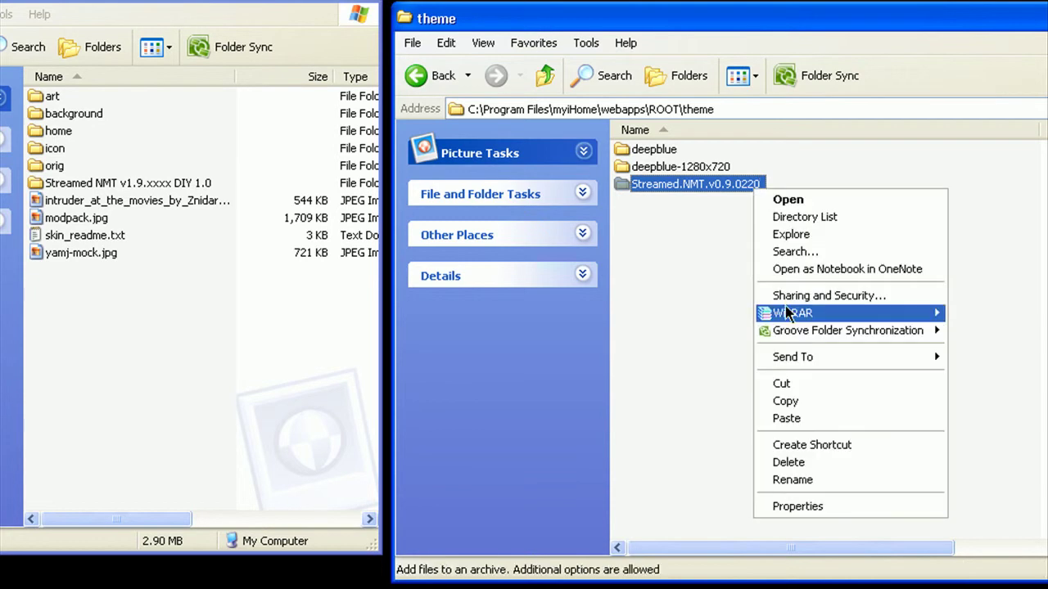
pyautogui.click(786, 401)
pyautogui.click(798, 321)
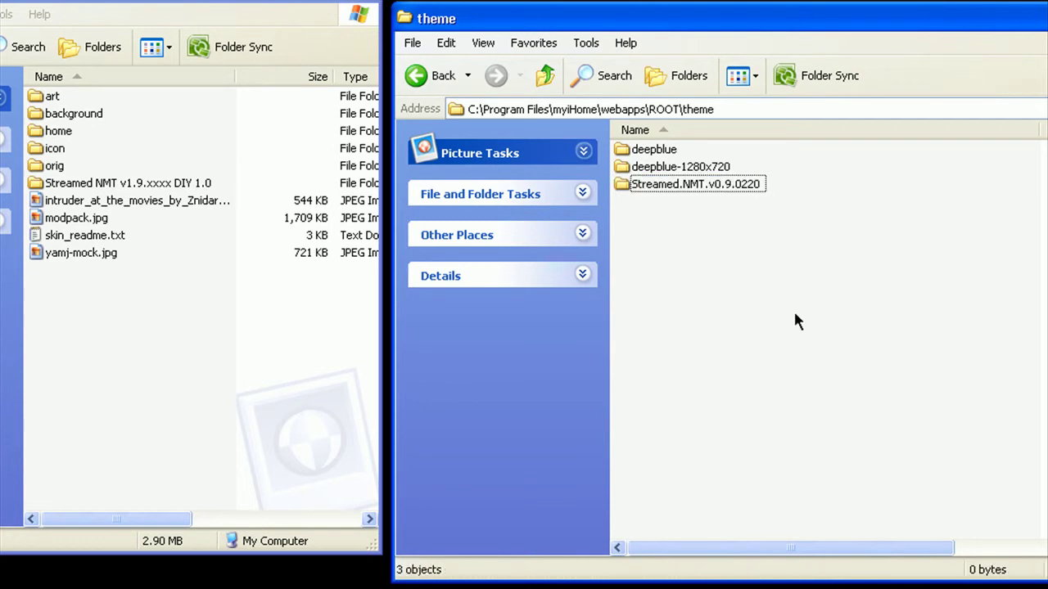
pyautogui.rightClick(795, 320)
pyautogui.click(851, 421)
# Rename the copy to Streamed.NMT.v0.9.0220-new, removing the 'Copy of' prefix.
pyautogui.press('F2')
pyautogui.press('End')
pyautogui.write('-new')
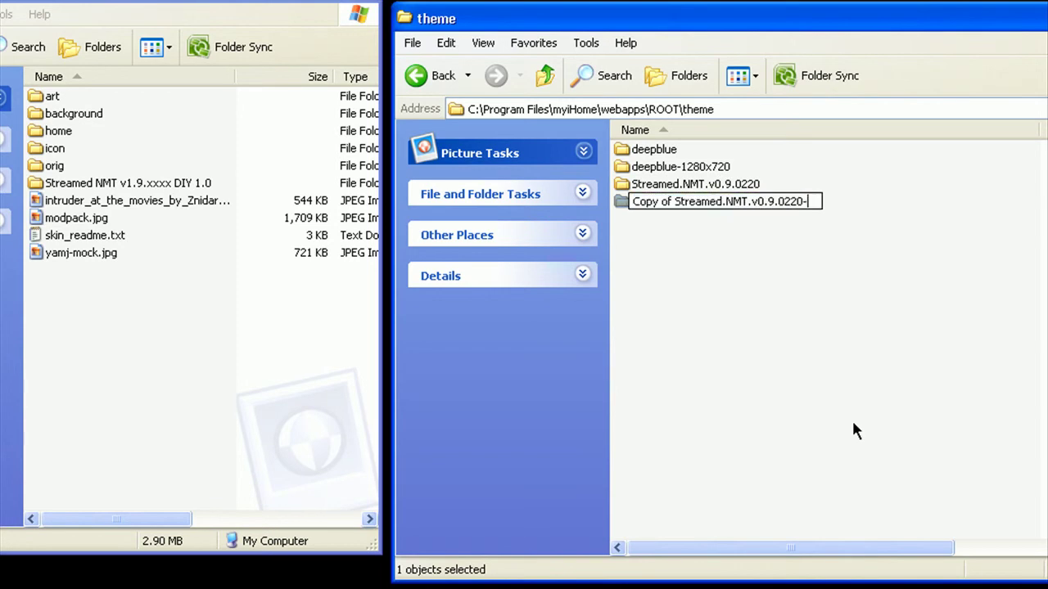
pyautogui.press('Home')
pyautogui.press('Delete')
pyautogui.press('Delete')
pyautogui.press('Delete')
pyautogui.press('Delete')
pyautogui.press('Delete')
pyautogui.press('Delete')
pyautogui.press('Delete')
pyautogui.press('Delete')
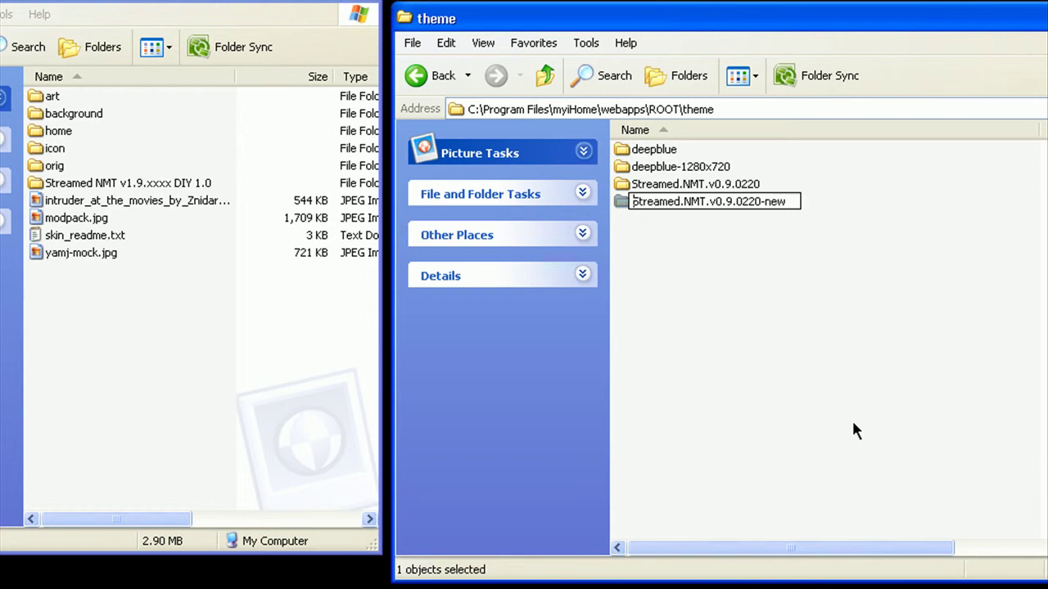
pyautogui.press('Return')
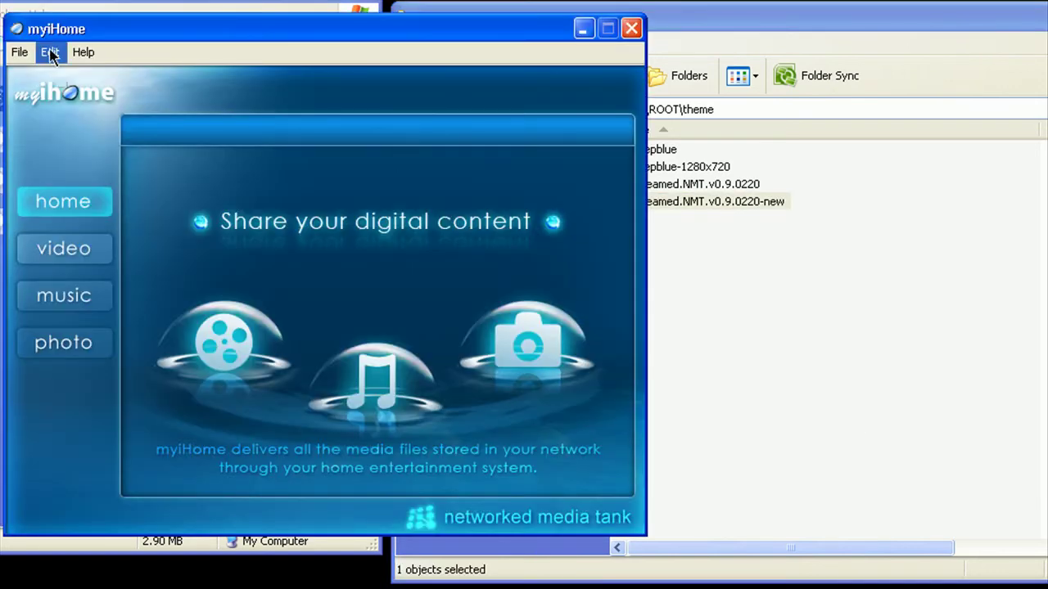
# Select Streamed.NMT.v0.9.0220-new as the theme in myiHome Preferences and confirm with OK.
pyautogui.click(50, 54)
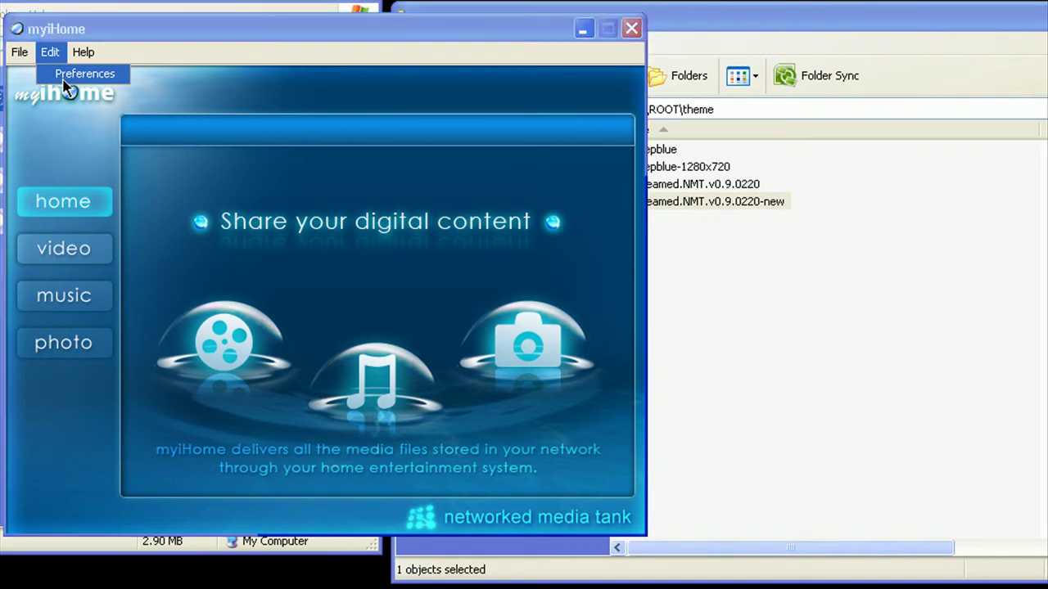
pyautogui.click(65, 78)
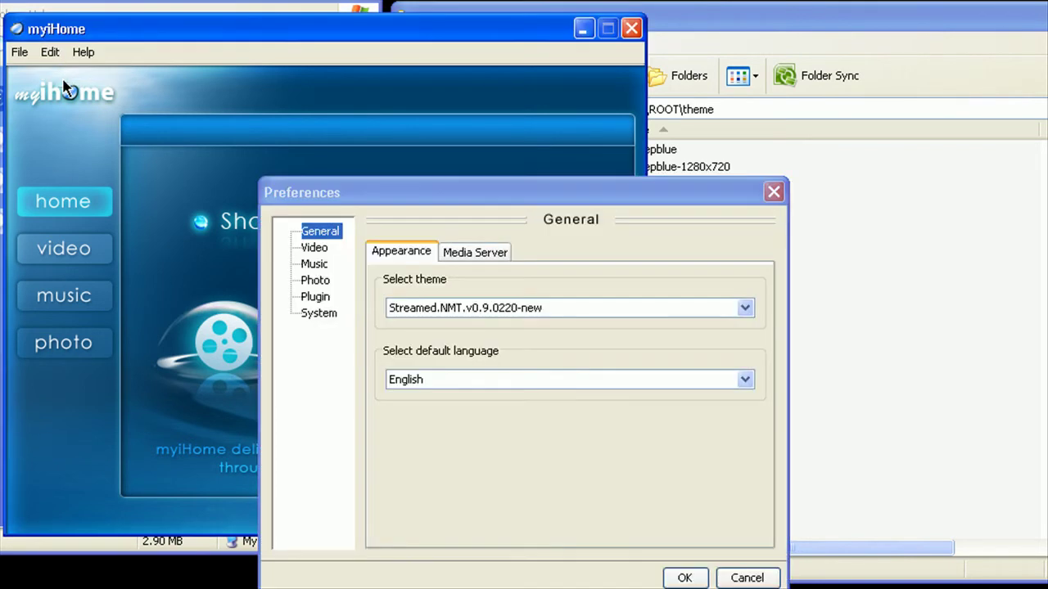
pyautogui.click(473, 309)
pyautogui.click(477, 342)
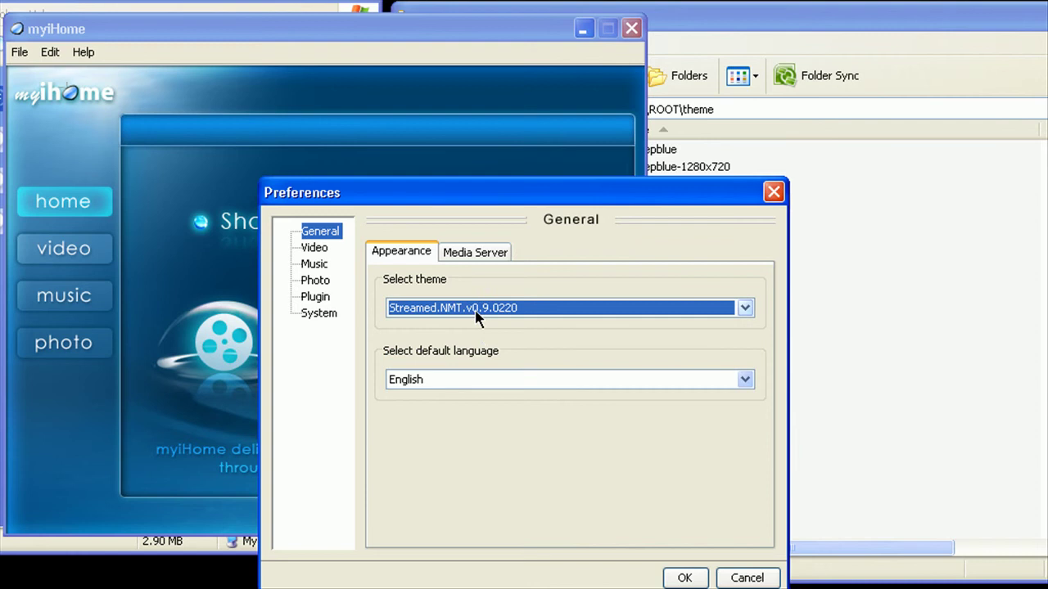
pyautogui.click(477, 311)
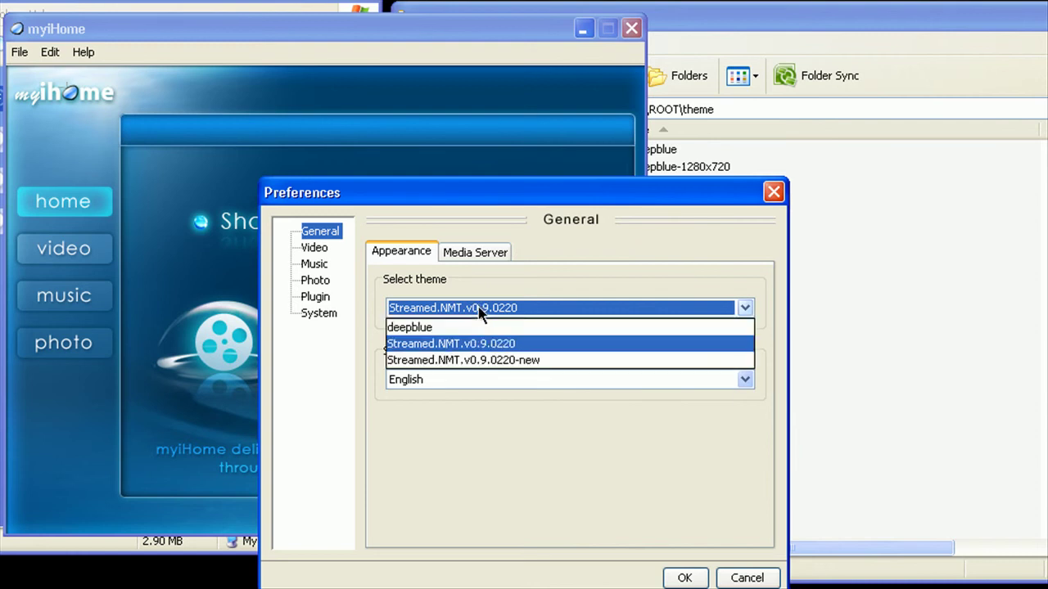
pyautogui.click(482, 360)
pyautogui.moveTo(522, 202); pyautogui.dragTo(424, 121)
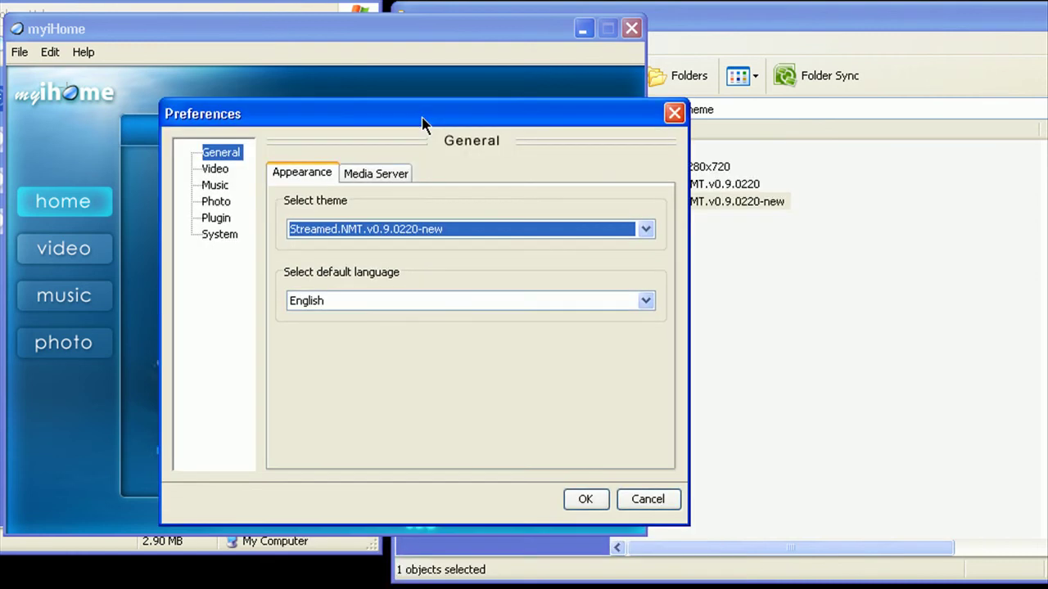
pyautogui.click(794, 262)
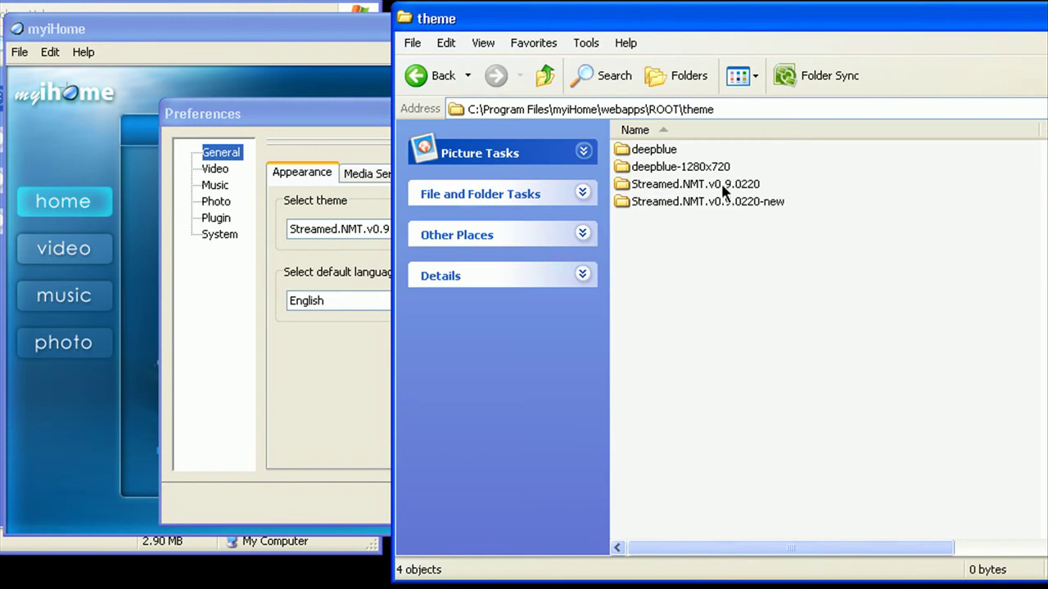
pyautogui.click(366, 244)
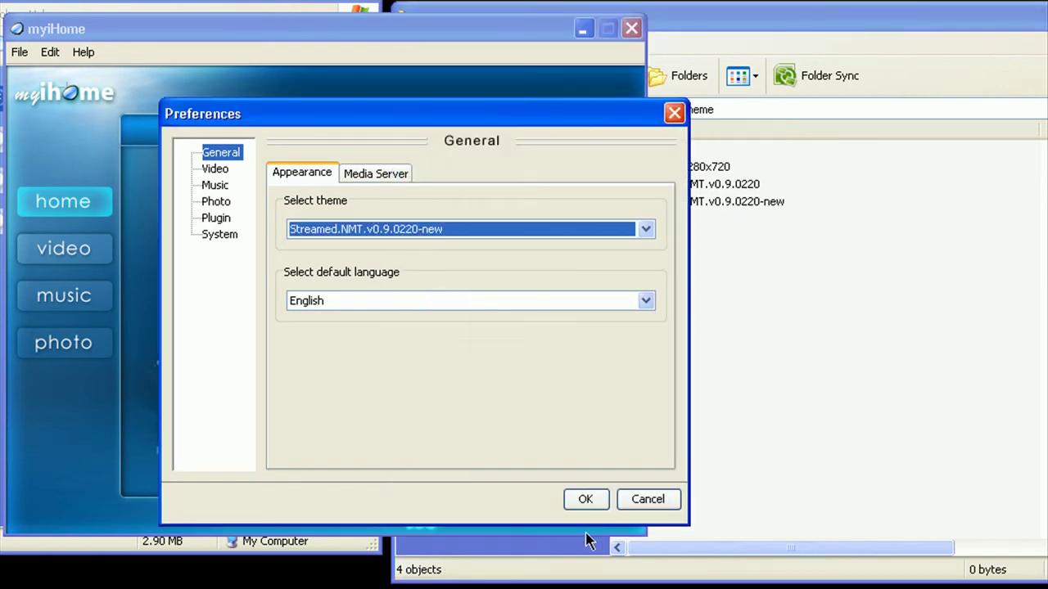
pyautogui.click(585, 500)
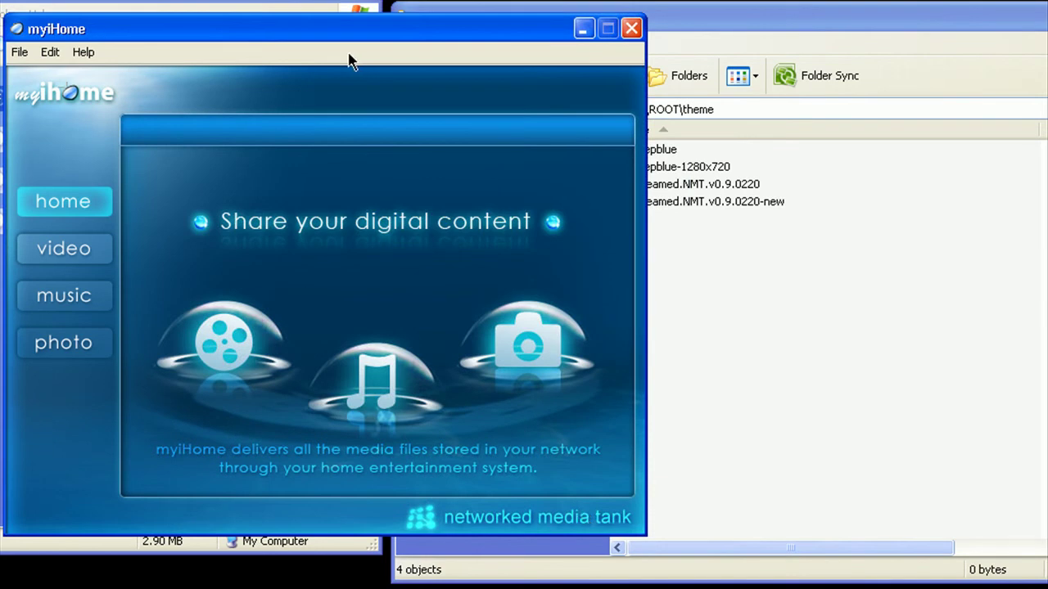